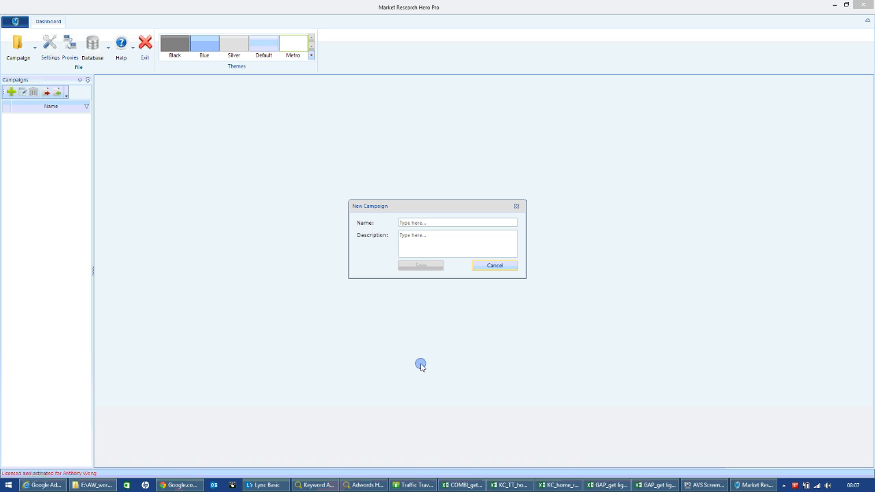
Switch to the Internet Explorer Keyword Planner window, enlarge it and get keyword ideas for home remedies for hair growth.
{"action": "left_click", "coordinate": [64, 486]}
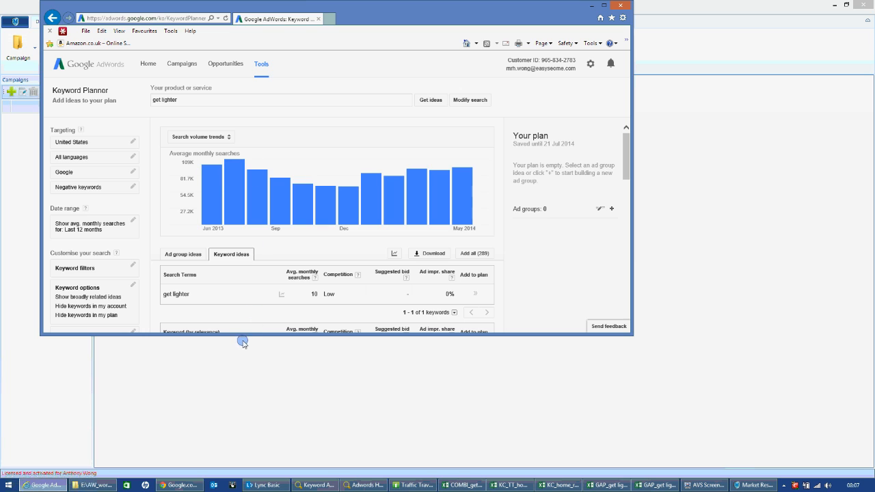
{"action": "left_click_drag", "start_coordinate": [249, 336], "coordinate": [252, 417]}
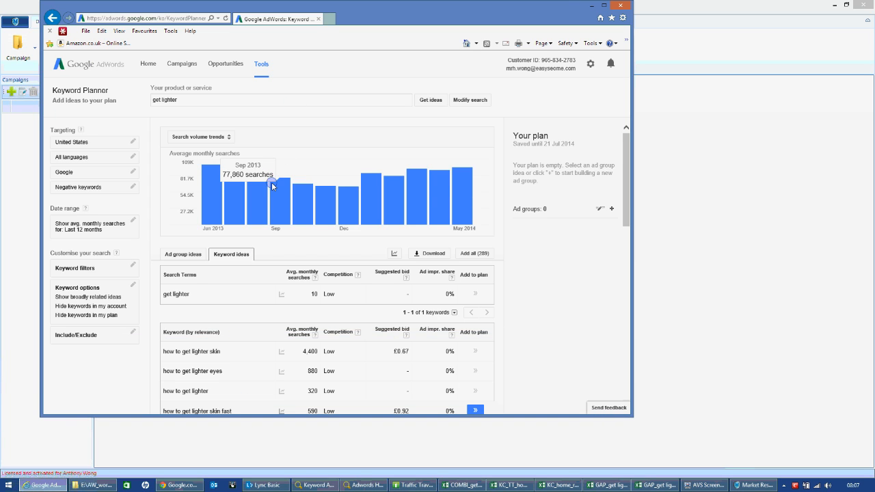
{"action": "left_click_drag", "start_coordinate": [197, 100], "coordinate": [111, 110]}
{"action": "type", "text": "home remedies for hair growth"}
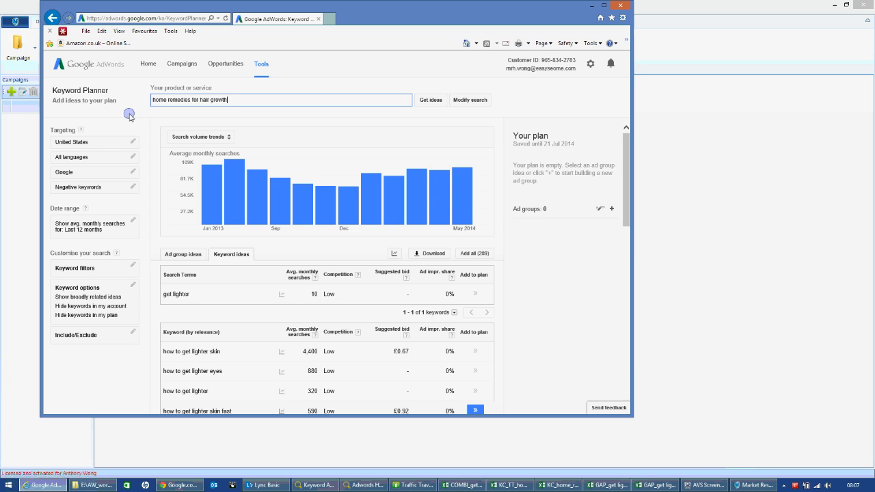
{"action": "left_click", "coordinate": [431, 101]}
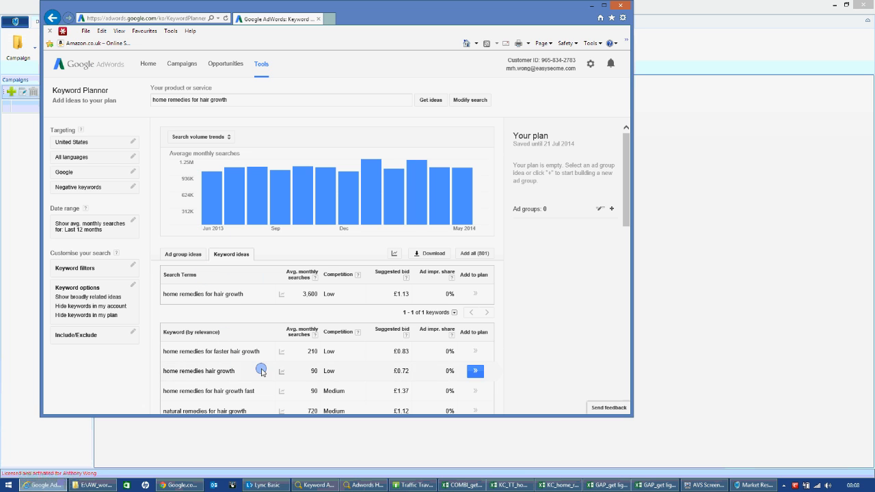
Switch to Chrome and load the Google AdWords sign-in page in a new tab.
{"action": "left_click", "coordinate": [177, 486]}
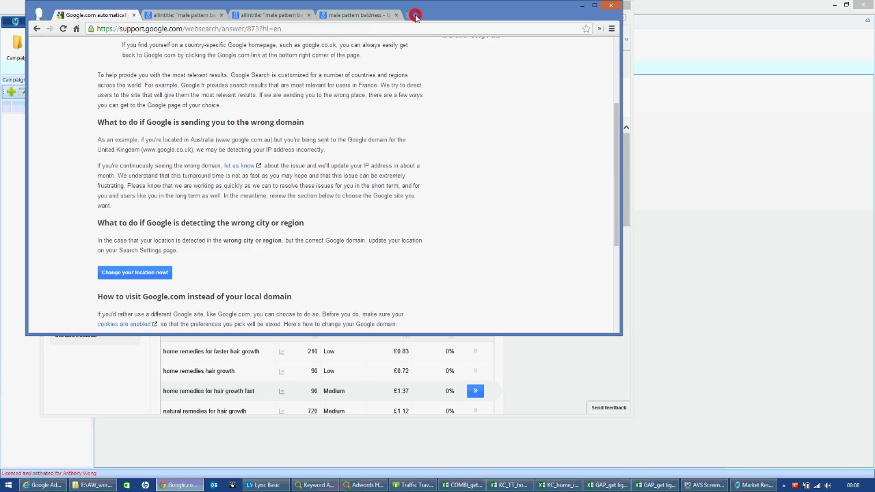
{"action": "left_click", "coordinate": [415, 16]}
{"action": "type", "text": "google.co.uk/analytics"}
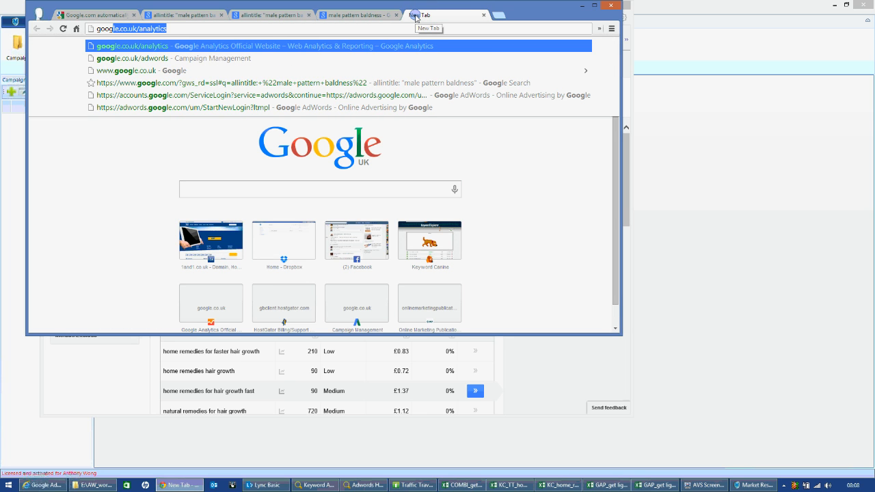
{"action": "key", "text": "Down"}
{"action": "key", "text": "Return"}
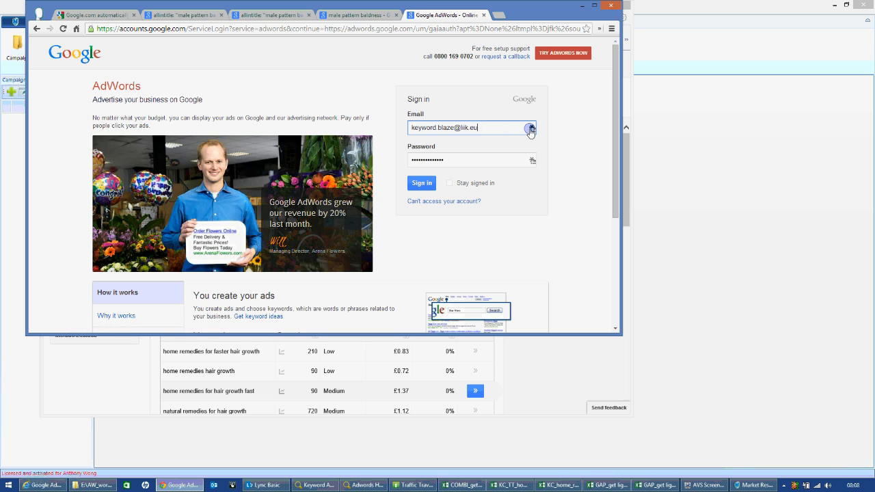
Fill in the AdWords e-mail and password from the saved login for the required account and sign in.
{"action": "left_click", "coordinate": [530, 130]}
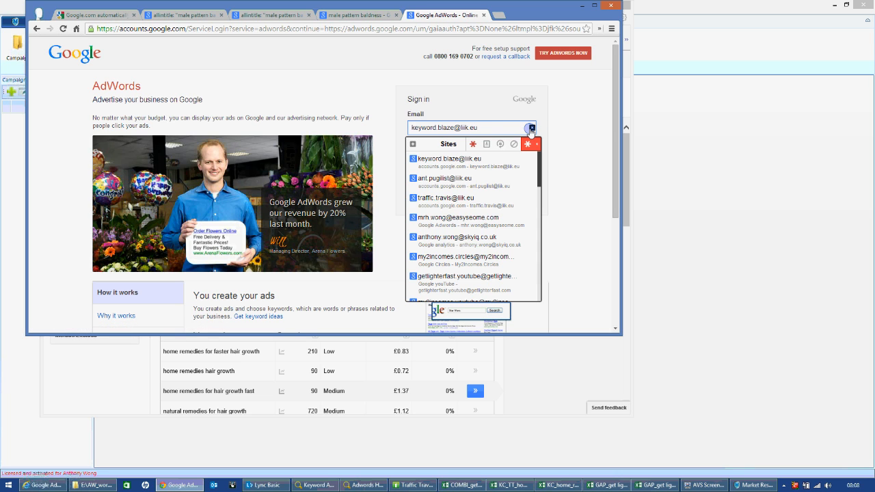
{"action": "left_click", "coordinate": [444, 217]}
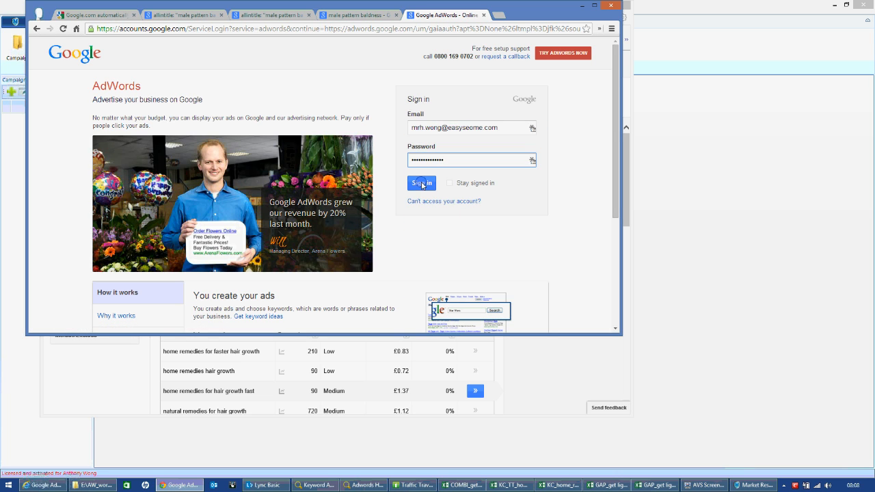
{"action": "left_click", "coordinate": [422, 183]}
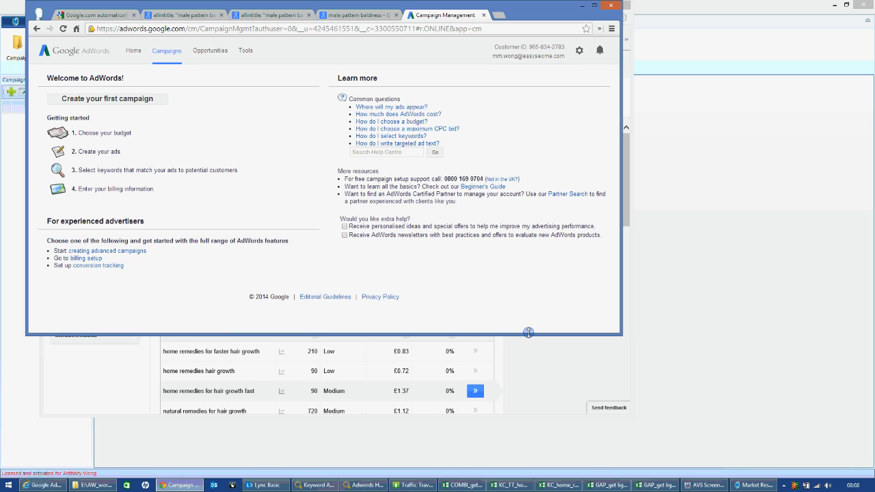
Open Keyword Planner in a taller window and search for new keyword and ad group ideas for home remedies for hair growth.
{"action": "left_click_drag", "start_coordinate": [528, 333], "coordinate": [533, 426]}
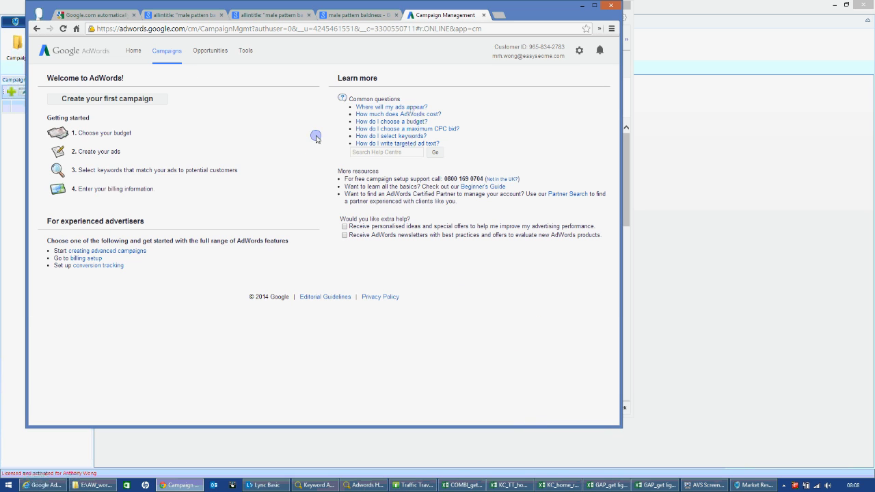
{"action": "left_click", "coordinate": [247, 50]}
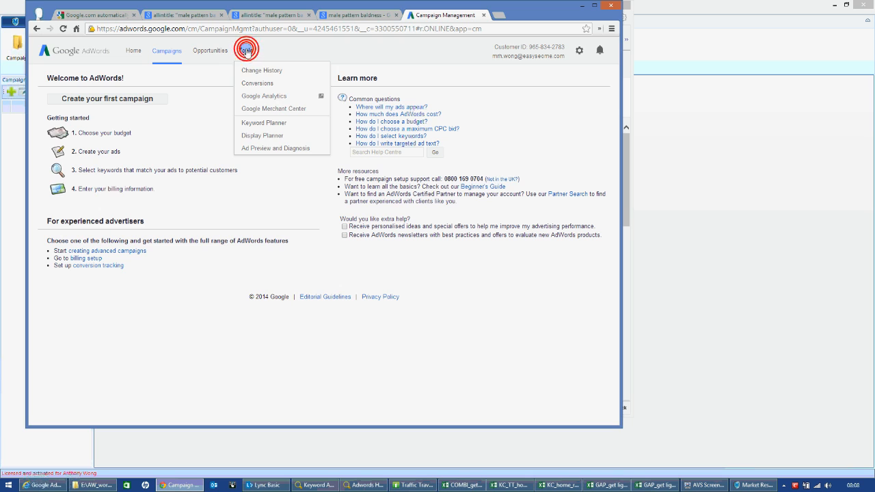
{"action": "left_click", "coordinate": [269, 123]}
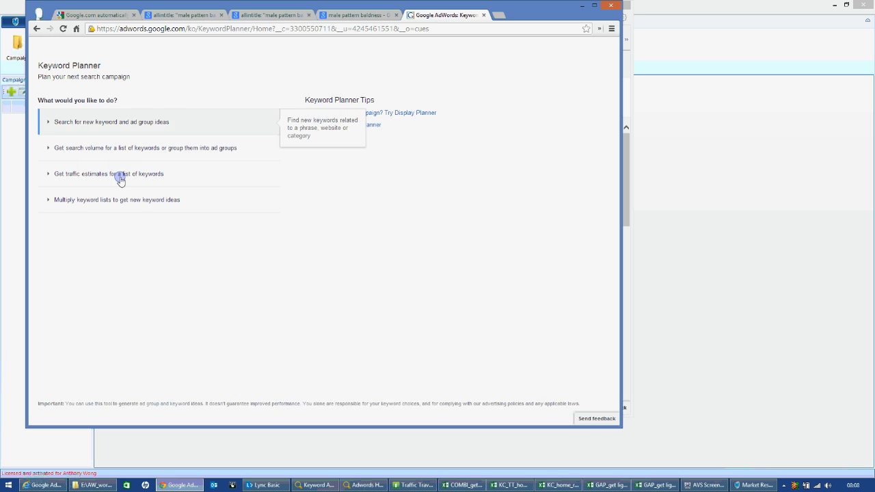
{"action": "left_click", "coordinate": [131, 140]}
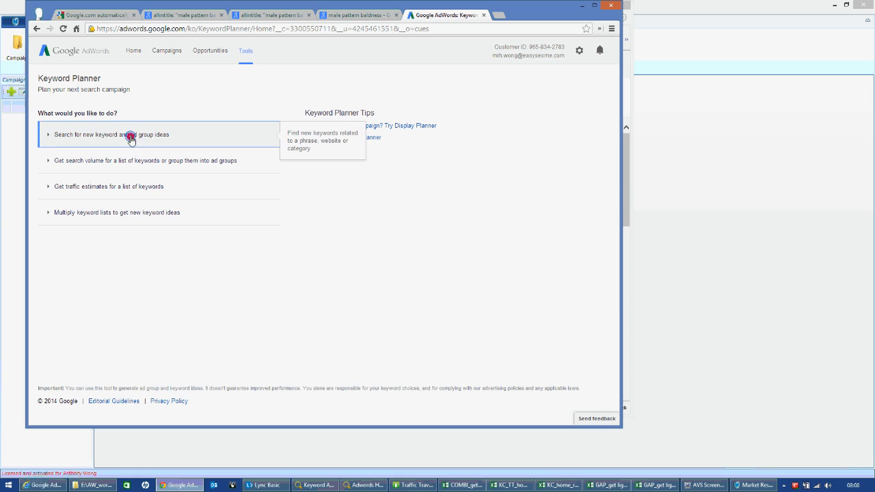
{"action": "left_click", "coordinate": [125, 170]}
{"action": "type", "text": "home remedies for hair growth"}
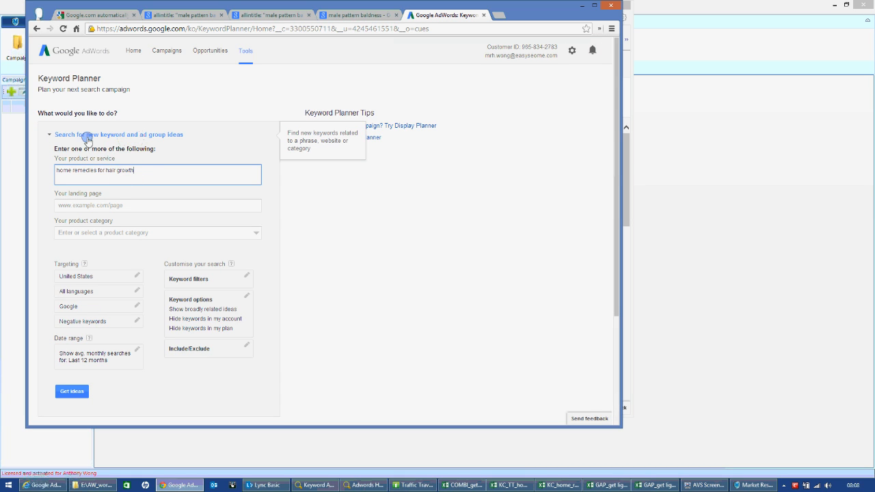
{"action": "left_click", "coordinate": [73, 392]}
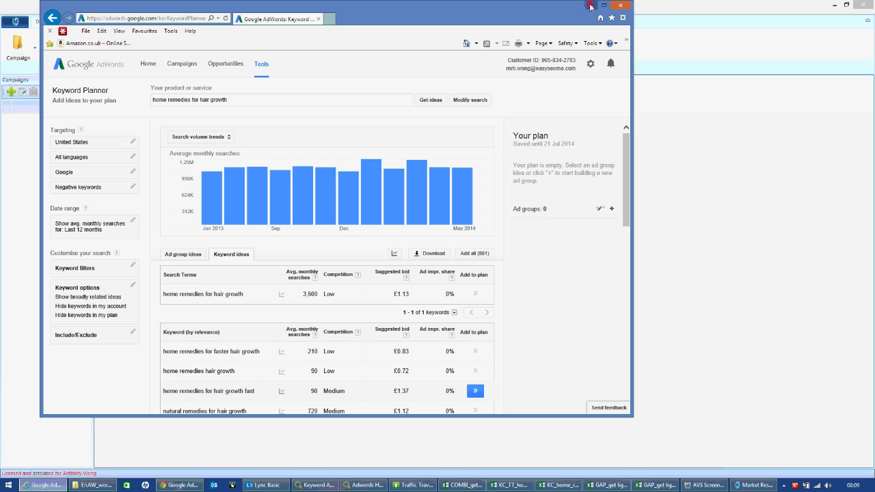
Return to Market Research Hero Pro and save the new campaign with home remedies for hair growth as its name and description.
{"action": "left_click", "coordinate": [592, 5]}
{"action": "left_click", "coordinate": [426, 221]}
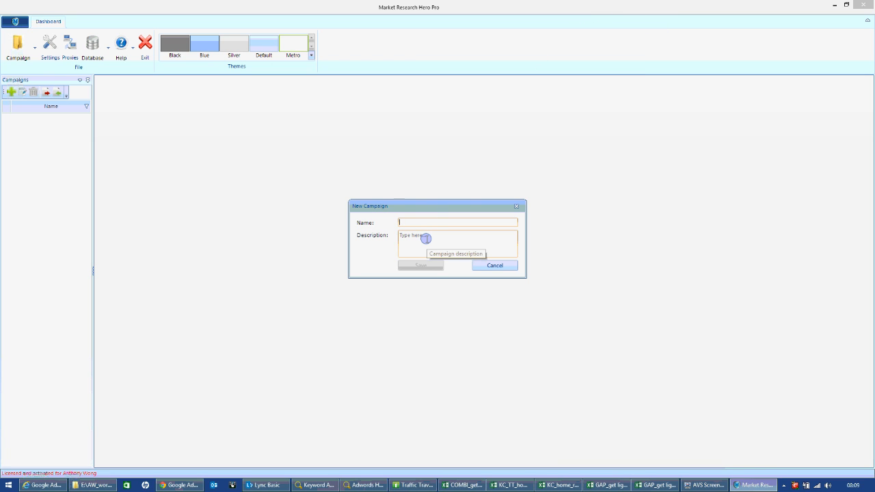
{"action": "right_click", "coordinate": [417, 225]}
{"action": "left_click", "coordinate": [438, 263]}
{"action": "right_click", "coordinate": [429, 238]}
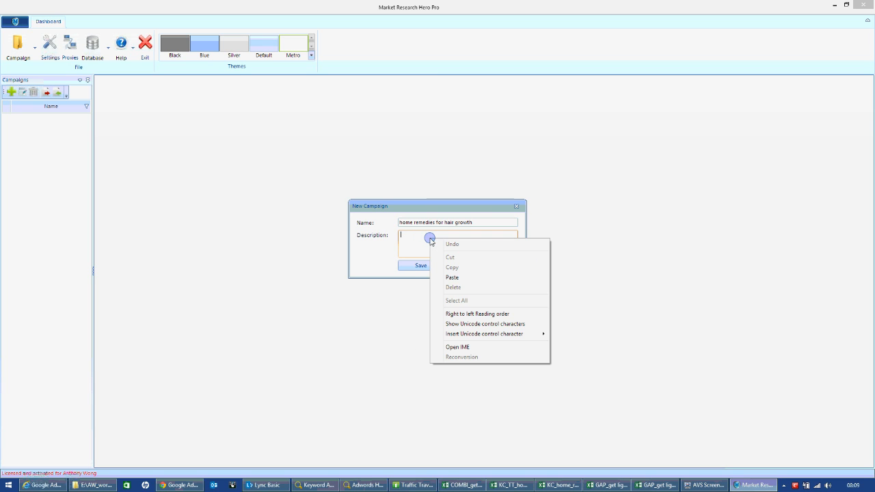
{"action": "left_click", "coordinate": [457, 276]}
{"action": "left_click", "coordinate": [438, 267]}
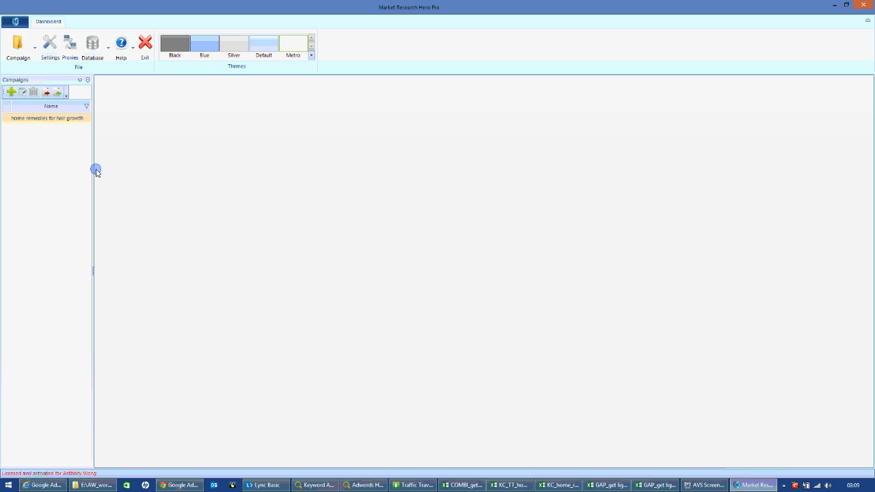
Open the home remedies for hair growth campaign and check its list of AdWords accounts.
{"action": "double_click", "coordinate": [40, 119]}
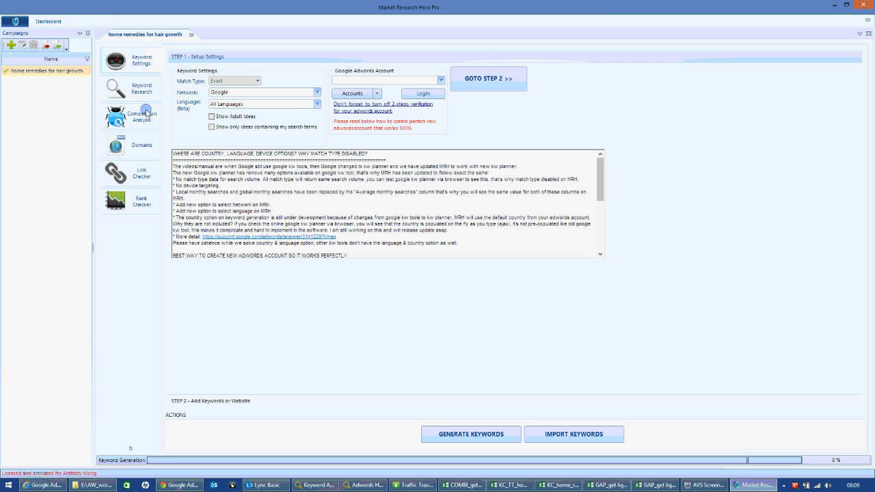
{"action": "left_click", "coordinate": [440, 81]}
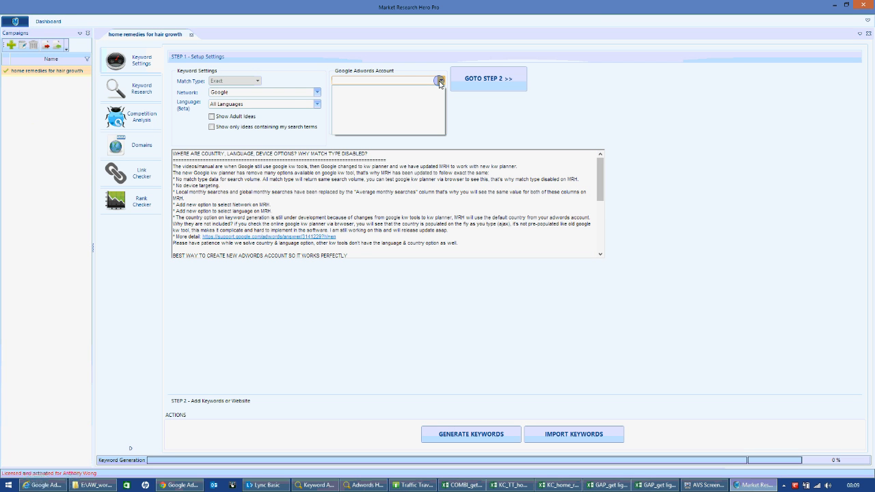
{"action": "left_click", "coordinate": [439, 81]}
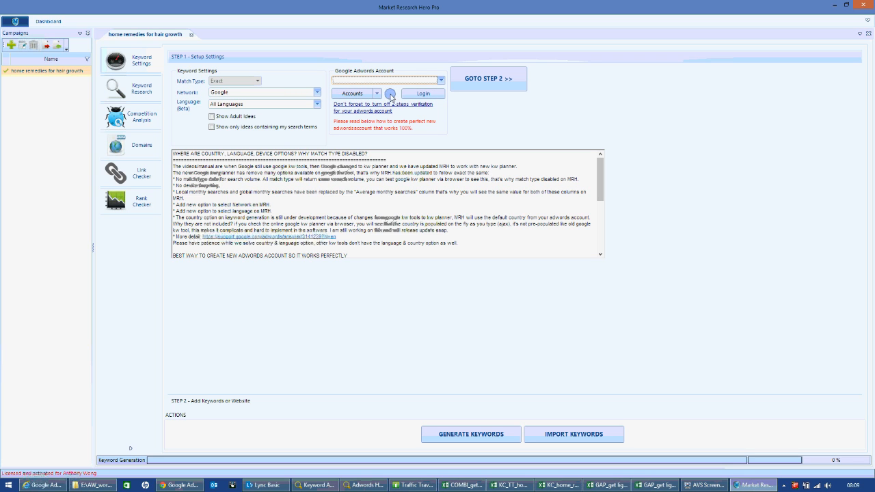
Add an AdWords account with its e-mail and password, confirm two-step verification is off, save the settings and log in.
{"action": "left_click", "coordinate": [353, 95]}
{"action": "left_click", "coordinate": [354, 105]}
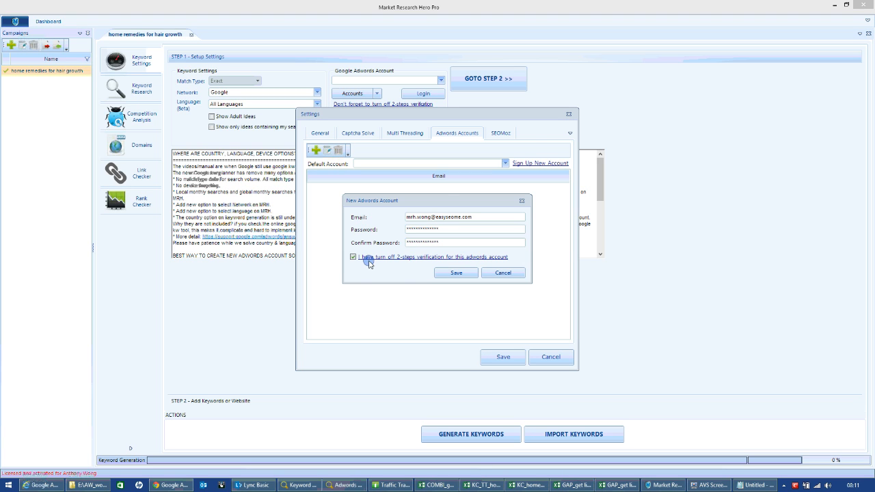
{"action": "left_click", "coordinate": [456, 272]}
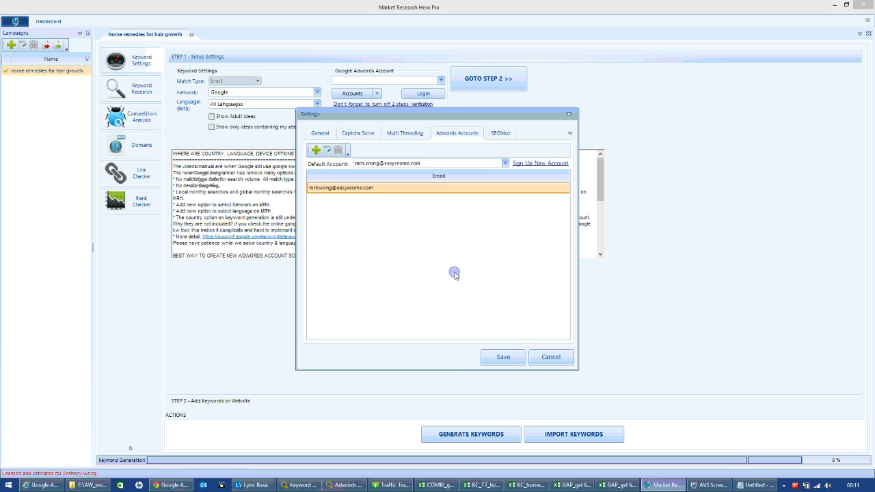
{"action": "left_click", "coordinate": [502, 359]}
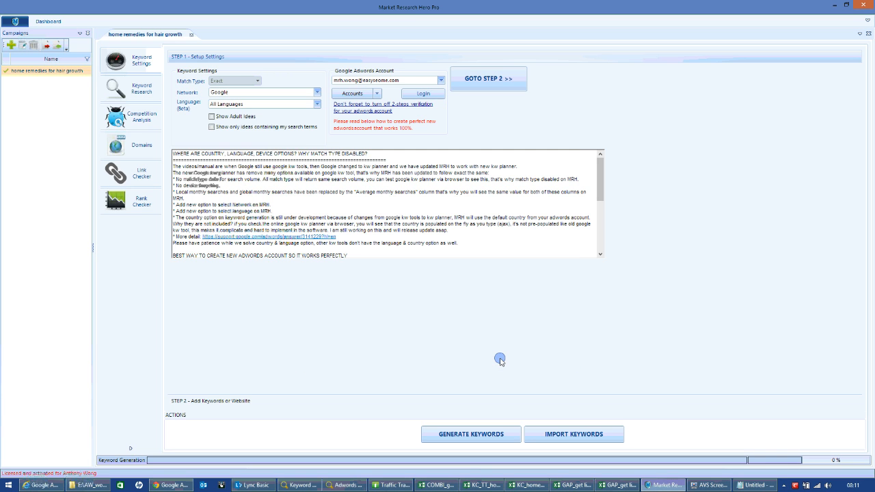
{"action": "left_click", "coordinate": [436, 96]}
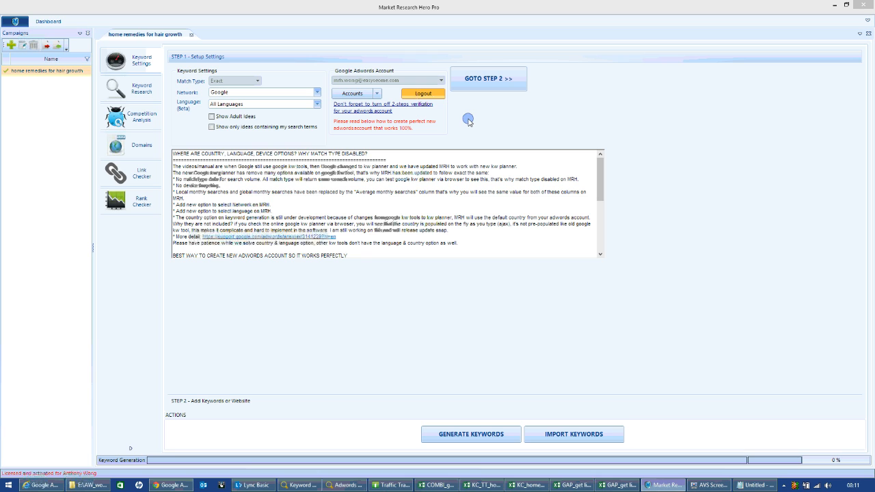
Proceed to step 2, enter home remedies for hair growth as the seed keyword and generate keywords from it.
{"action": "left_click", "coordinate": [499, 80]}
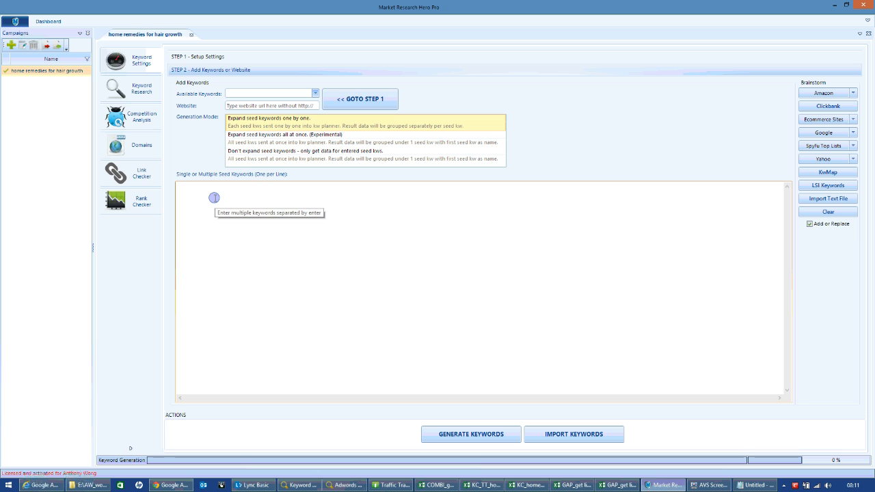
{"action": "type", "text": "home remedies for hair growth"}
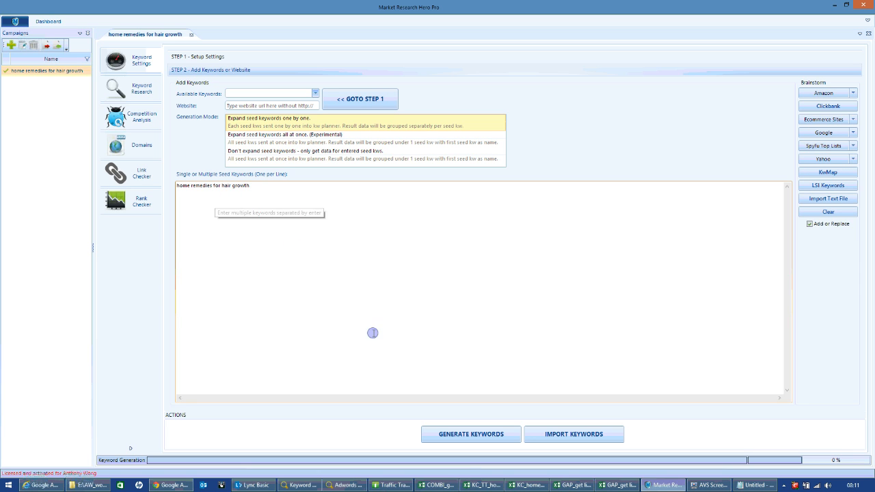
{"action": "left_click", "coordinate": [473, 439]}
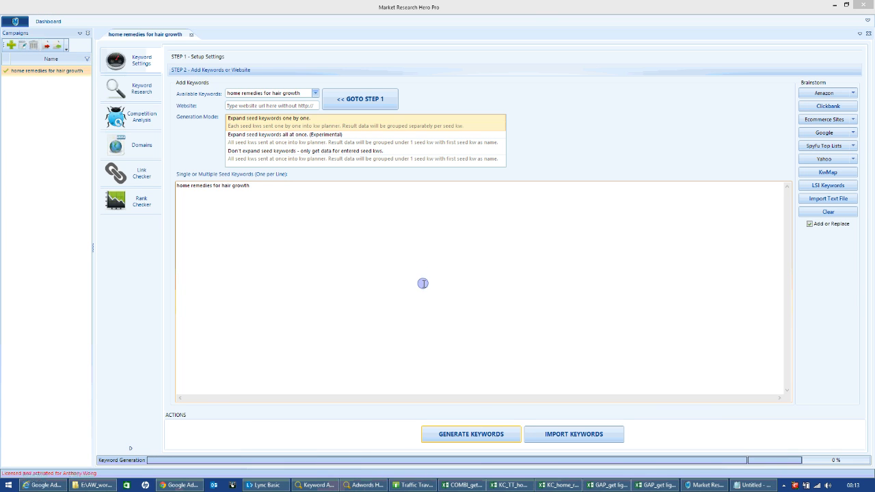
{"action": "left_click", "coordinate": [474, 441]}
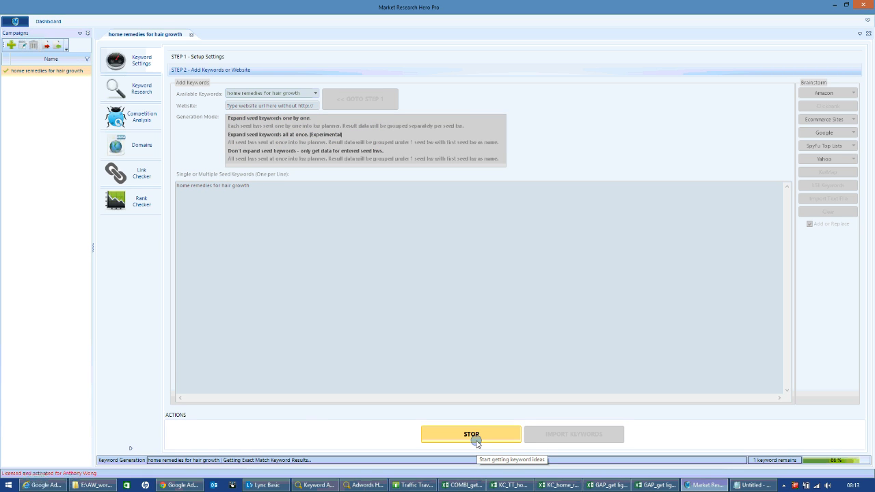
{"action": "left_click", "coordinate": [471, 444]}
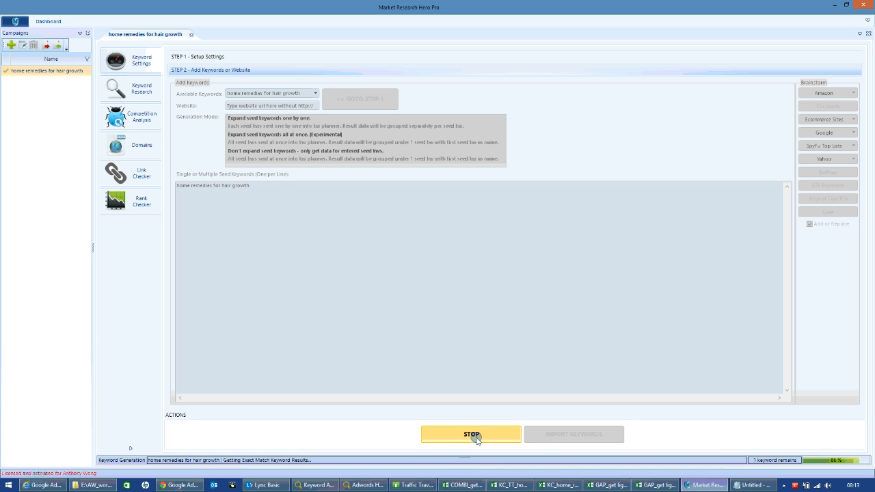
{"action": "left_click", "coordinate": [470, 443]}
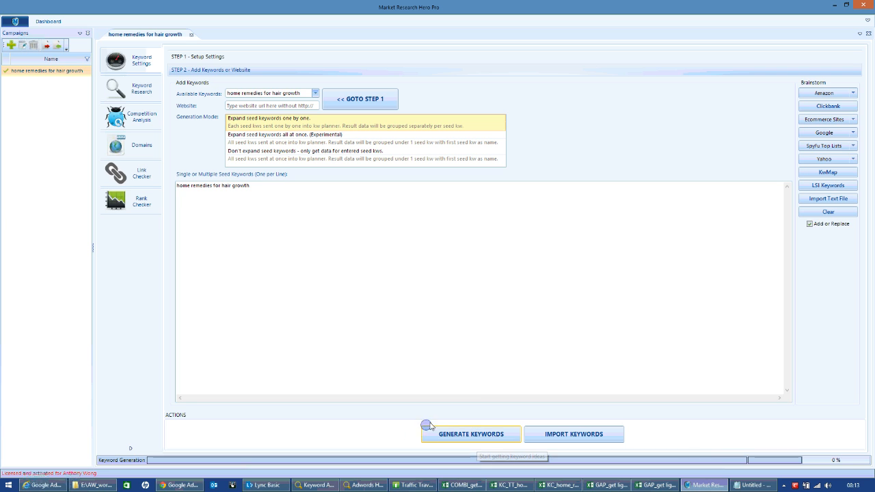
Switch to Keyword Planner, show the keyword ideas for home remedies for hair growth and download them as an Excel CSV file.
{"action": "left_click", "coordinate": [181, 486]}
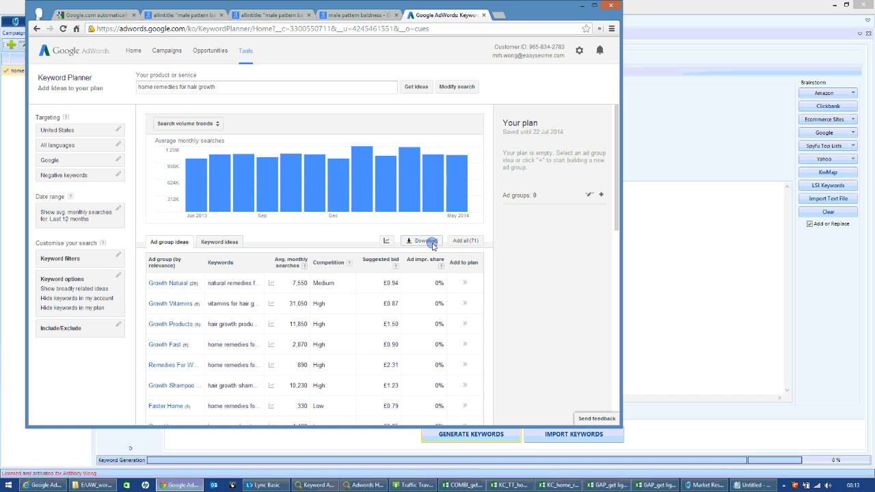
{"action": "left_click", "coordinate": [220, 242]}
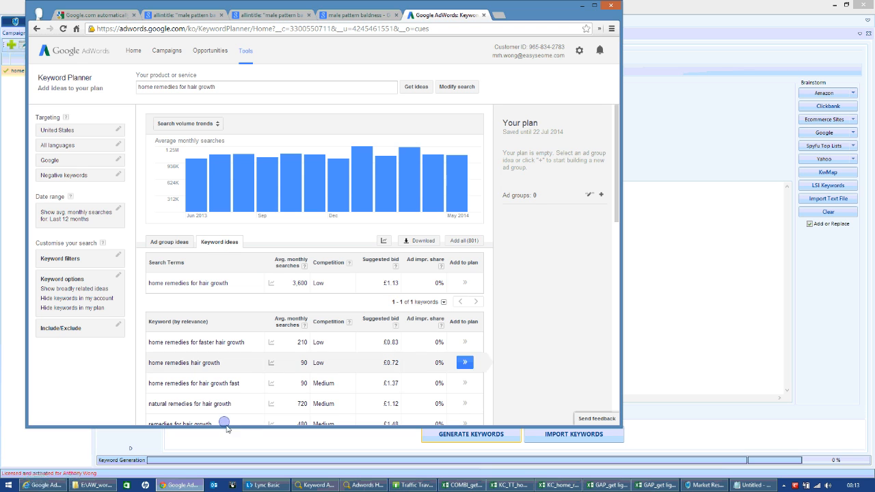
{"action": "left_click", "coordinate": [424, 239]}
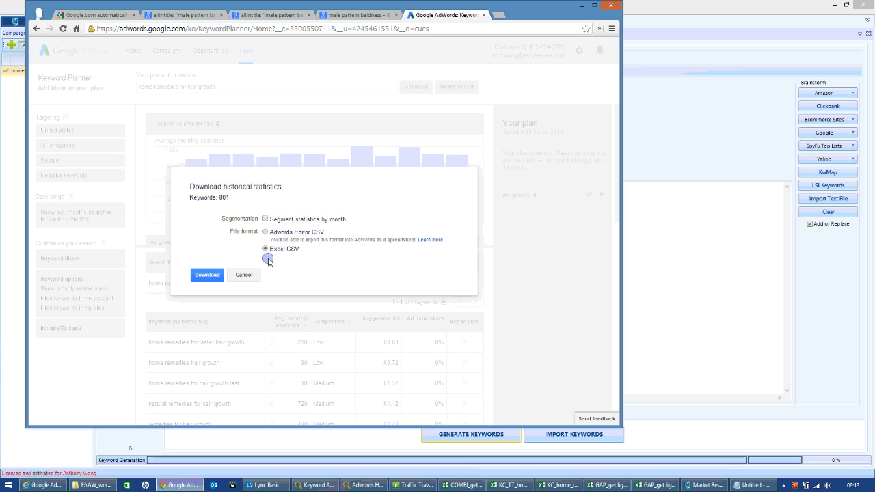
{"action": "left_click", "coordinate": [206, 274]}
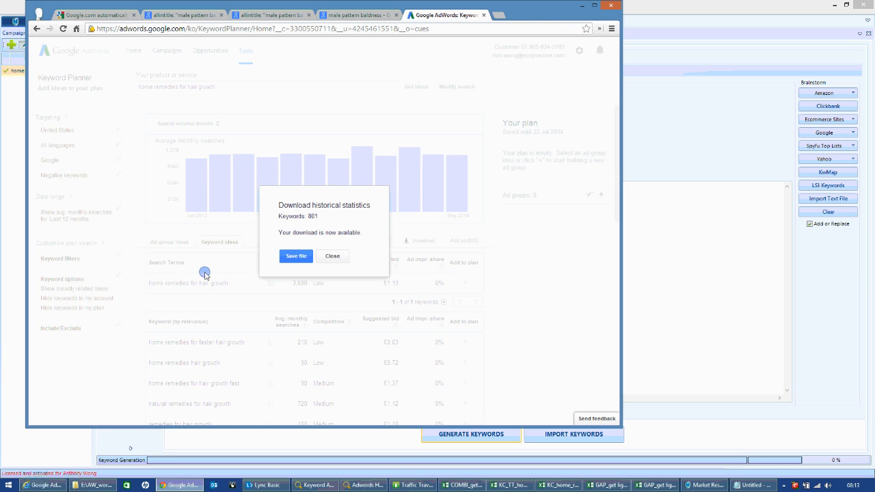
{"action": "left_click", "coordinate": [294, 257]}
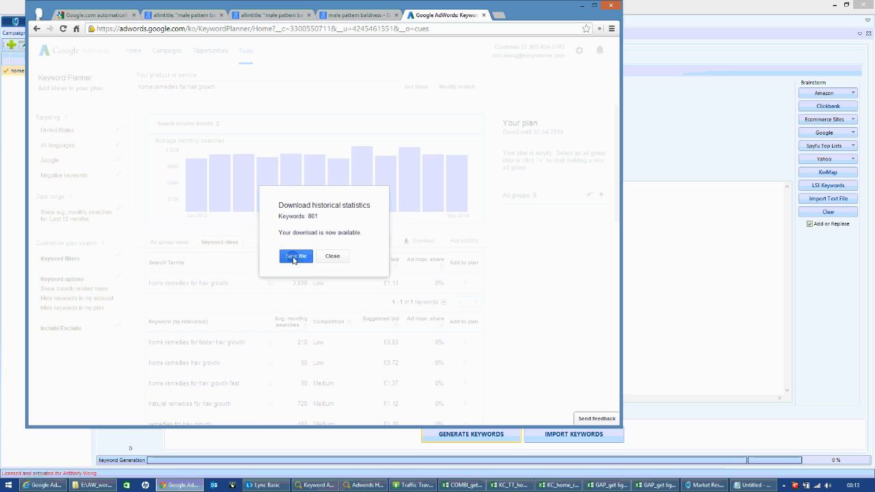
{"action": "left_click", "coordinate": [344, 258]}
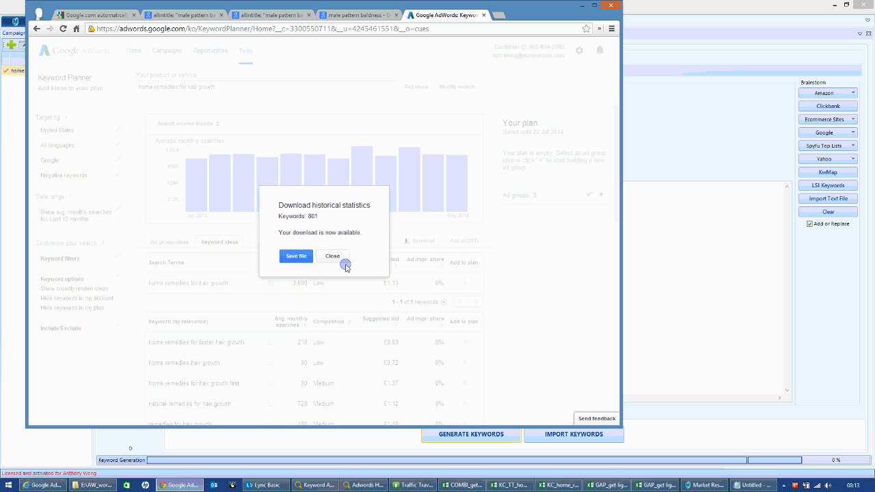
{"action": "left_click", "coordinate": [296, 257]}
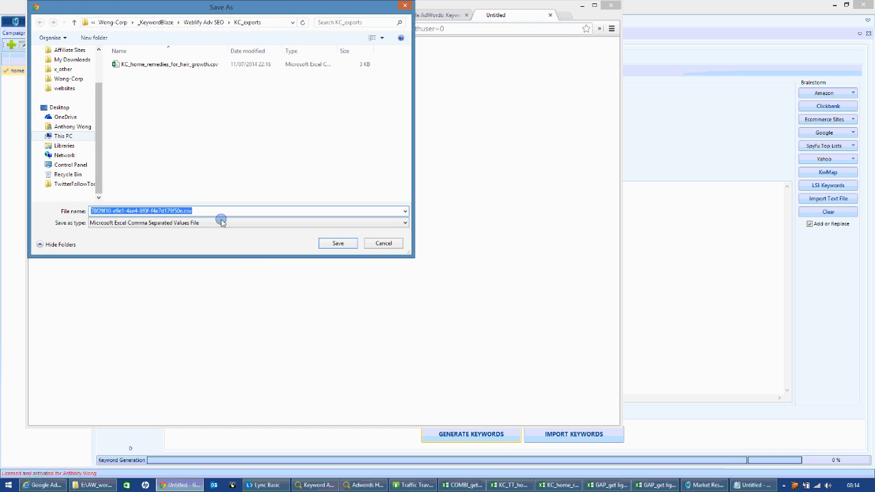
Save the download in the GA_planner folder as GAP_v2_home remedies for hair growth.csv.
{"action": "left_click", "coordinate": [209, 23]}
{"action": "double_click", "coordinate": [127, 73]}
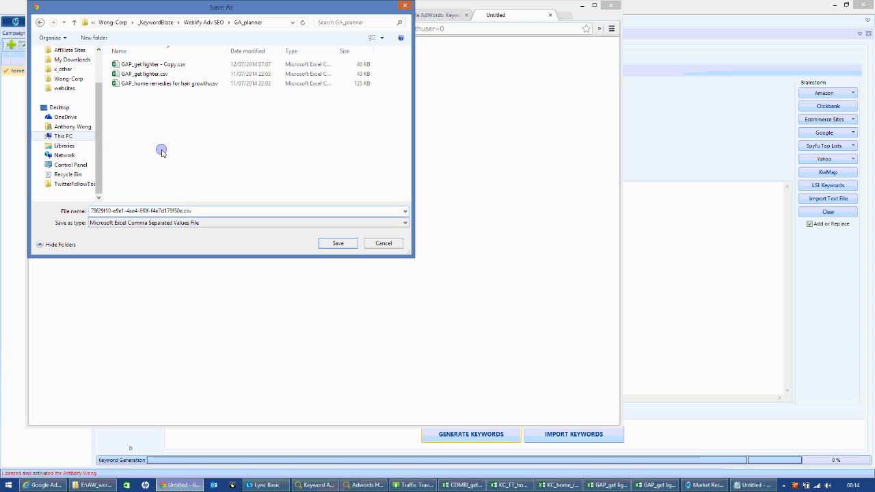
{"action": "left_click", "coordinate": [167, 83]}
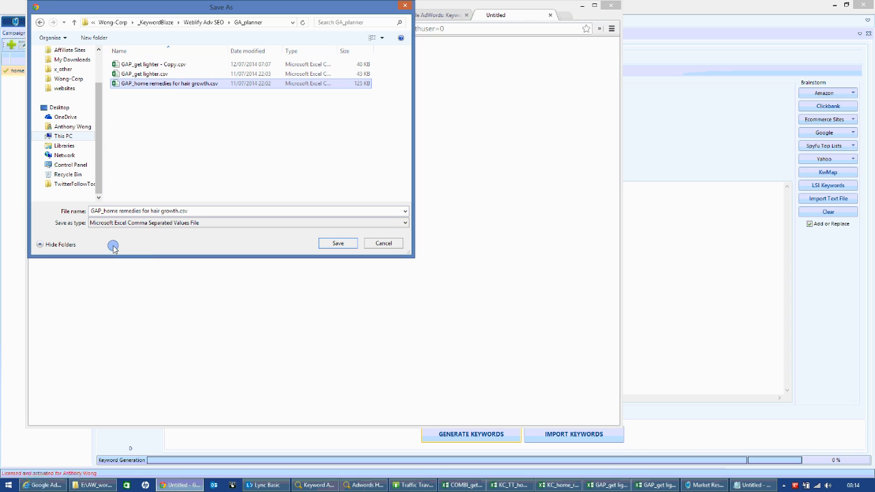
{"action": "left_click", "coordinate": [102, 212]}
{"action": "left_click", "coordinate": [101, 212]}
{"action": "type", "text": "_v2"}
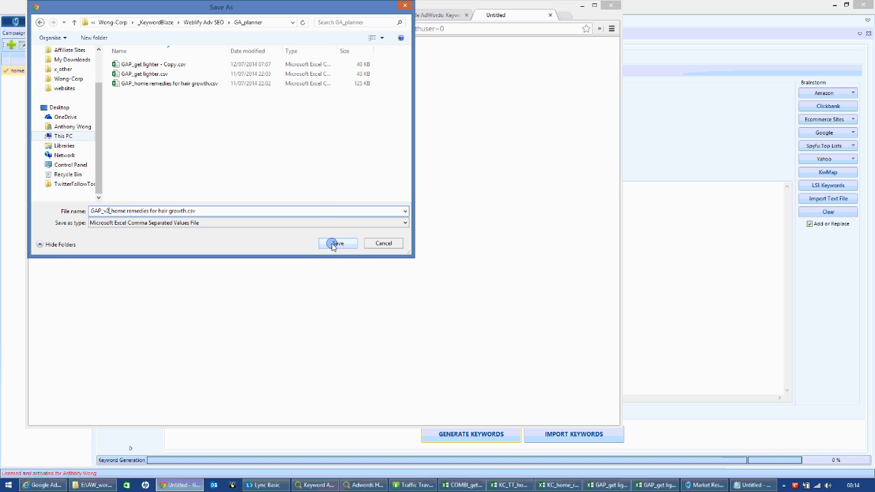
{"action": "left_click", "coordinate": [335, 244]}
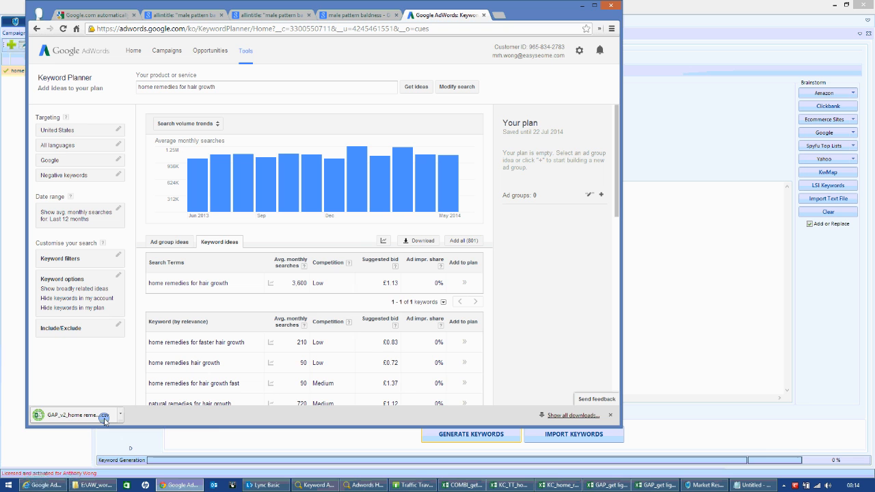
Open the downloaded GAP_v2 file in Excel, widen its columns to review the keyword data and close it without saving.
{"action": "left_click", "coordinate": [120, 419]}
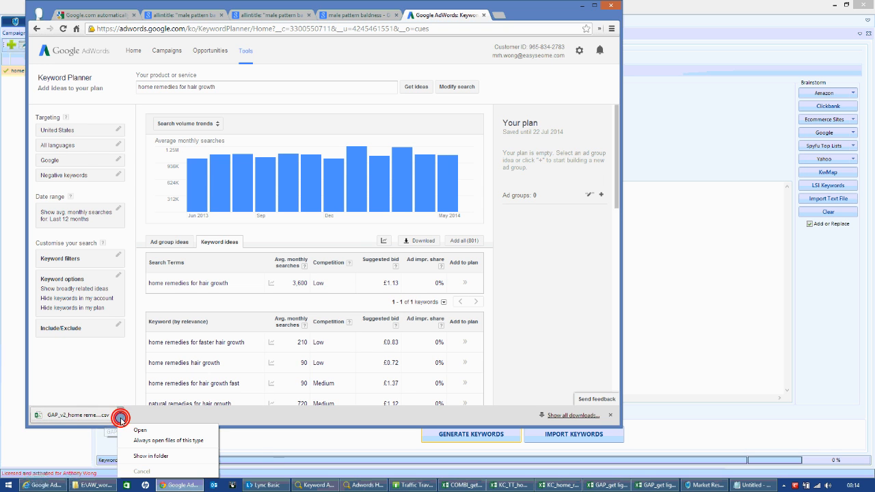
{"action": "left_click", "coordinate": [131, 428]}
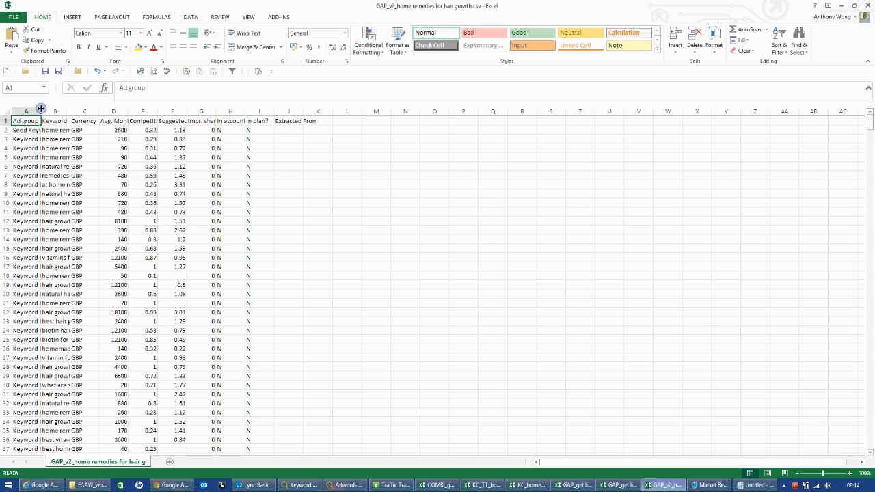
{"action": "double_click", "coordinate": [41, 109]}
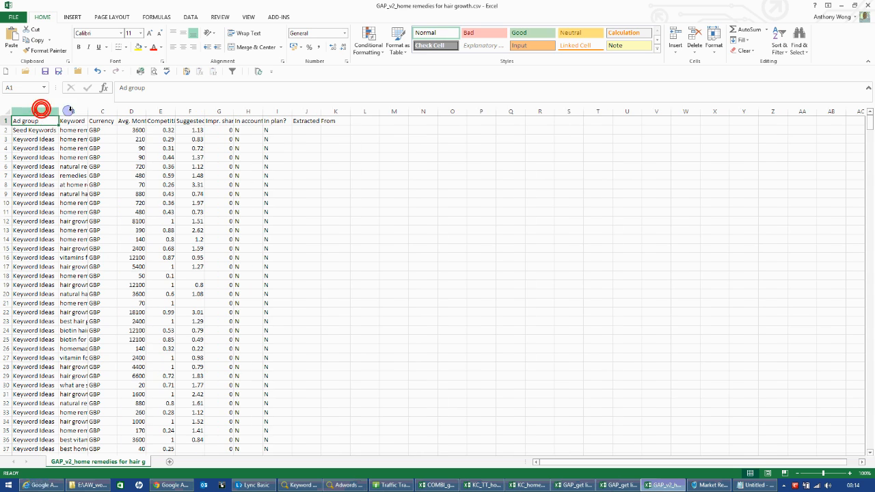
{"action": "double_click", "coordinate": [86, 110]}
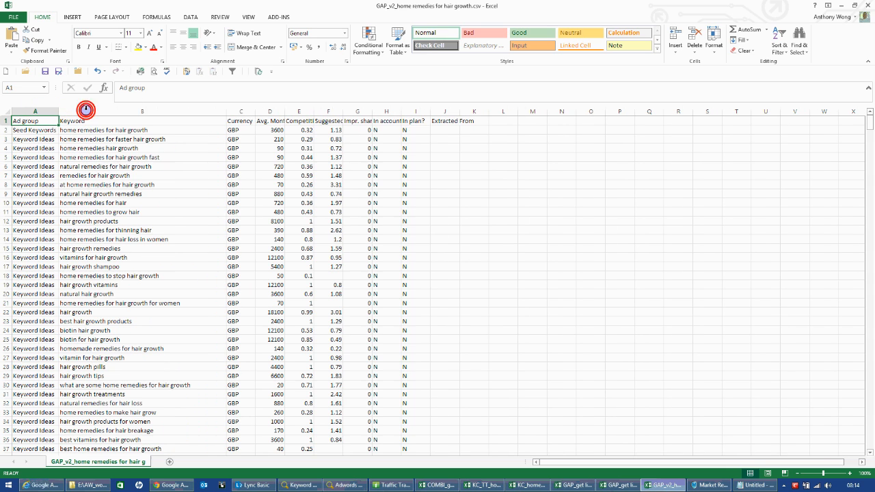
{"action": "double_click", "coordinate": [255, 110]}
{"action": "left_click_drag", "start_coordinate": [282, 111], "coordinate": [301, 111]}
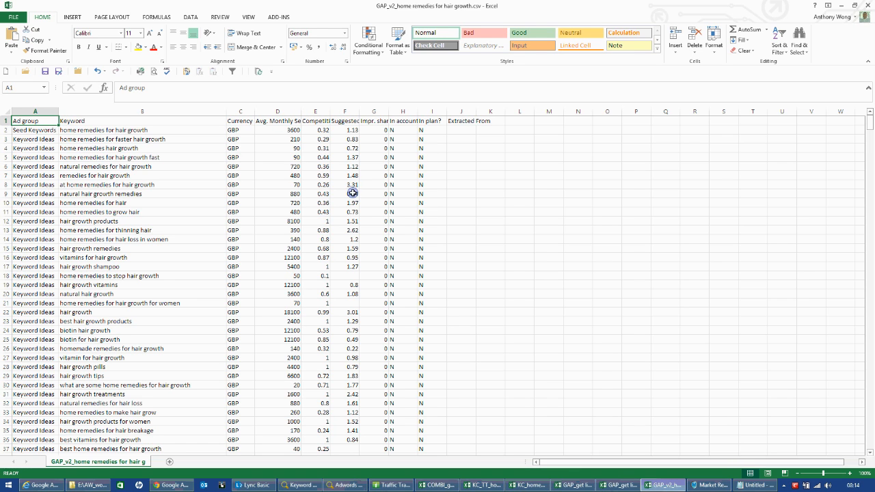
{"action": "left_click", "coordinate": [866, 6]}
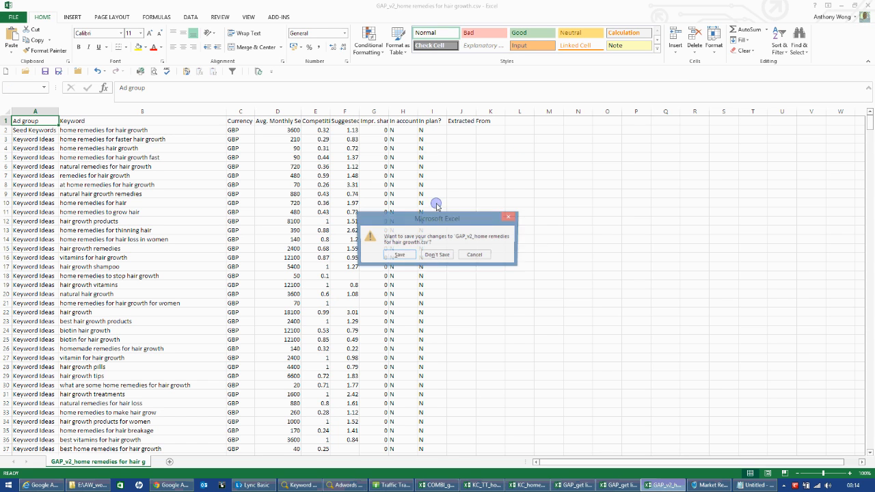
{"action": "left_click", "coordinate": [435, 255]}
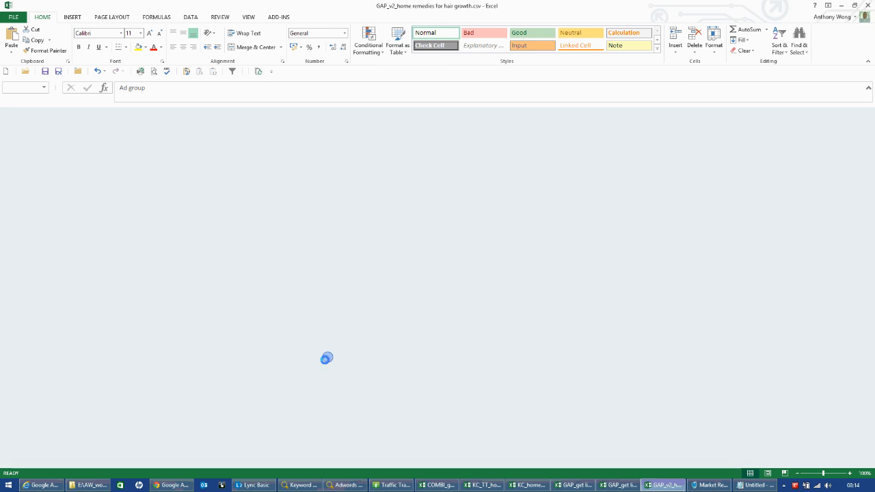
Return to Keyword Planner and download the keyword ideas again in the AdWords Editor CSV format.
{"action": "left_click", "coordinate": [31, 387]}
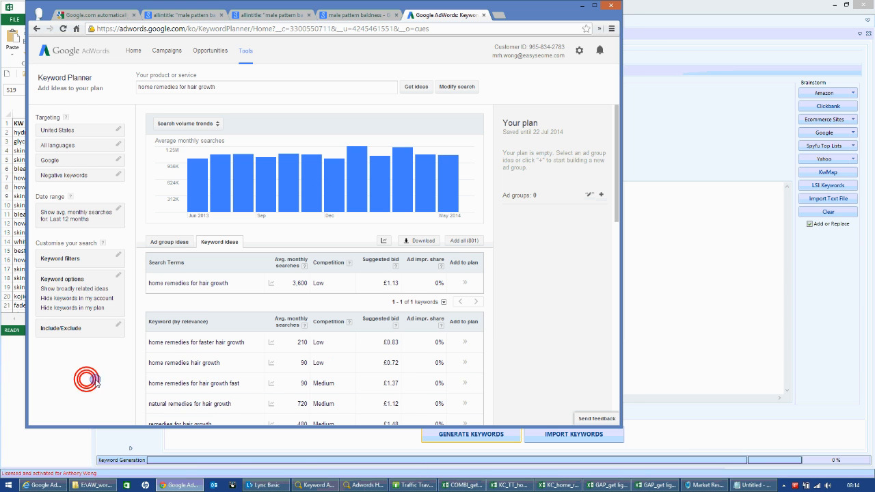
{"action": "left_click", "coordinate": [417, 240]}
{"action": "left_click", "coordinate": [267, 227]}
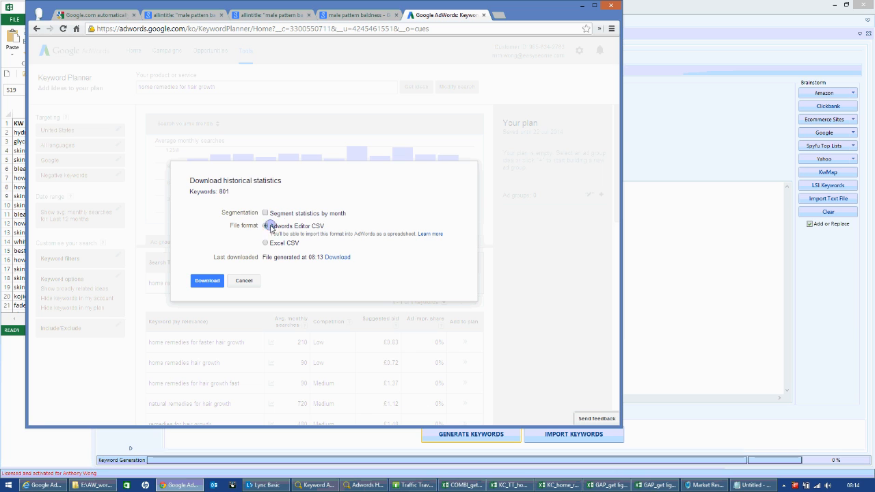
{"action": "left_click", "coordinate": [205, 280]}
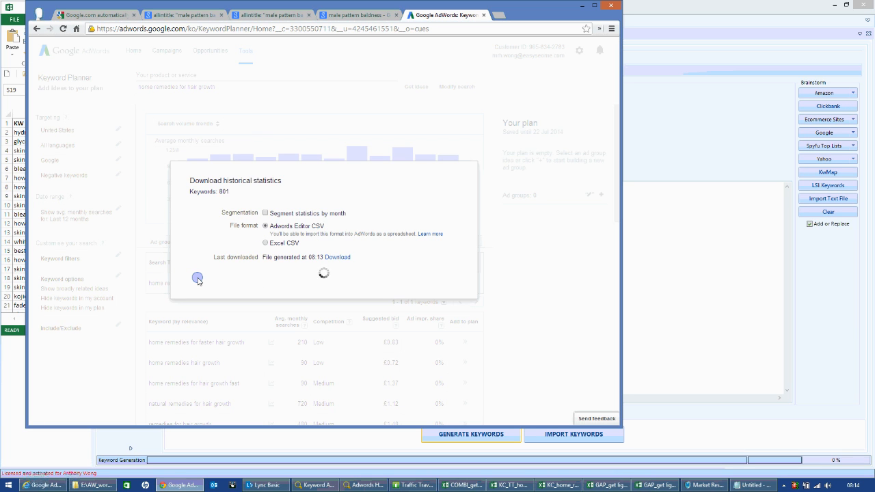
{"action": "left_click", "coordinate": [295, 257]}
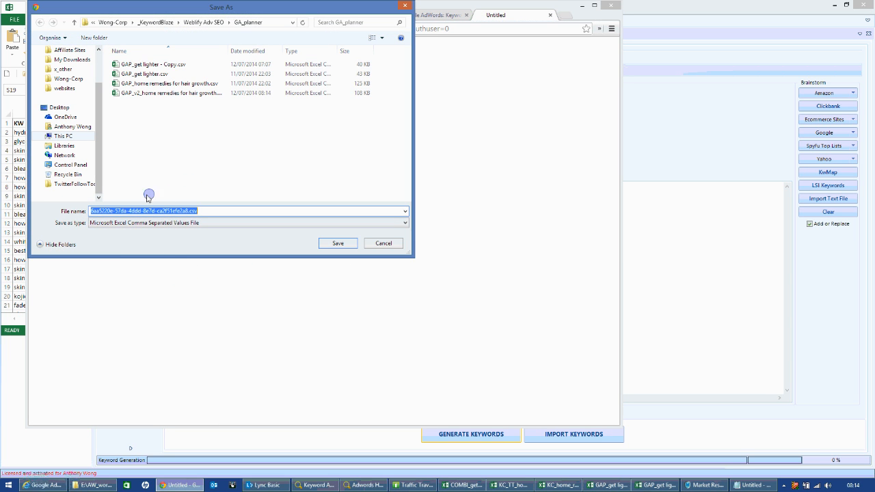
Save the AdWords Editor download in the GA_planner folder as GAP_Ed_v2_home remedies for hair growth.csv.
{"action": "left_click", "coordinate": [160, 92]}
{"action": "left_click", "coordinate": [98, 210]}
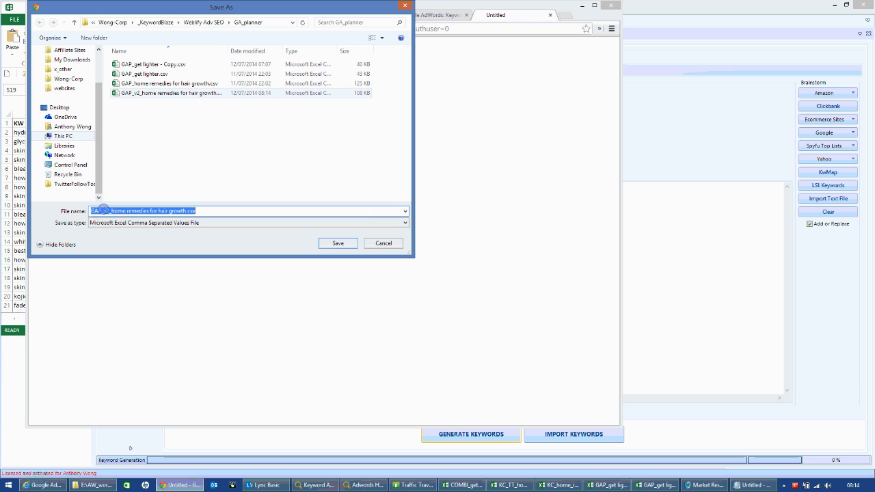
{"action": "left_click", "coordinate": [95, 211]}
{"action": "type", "text": "Edi"}
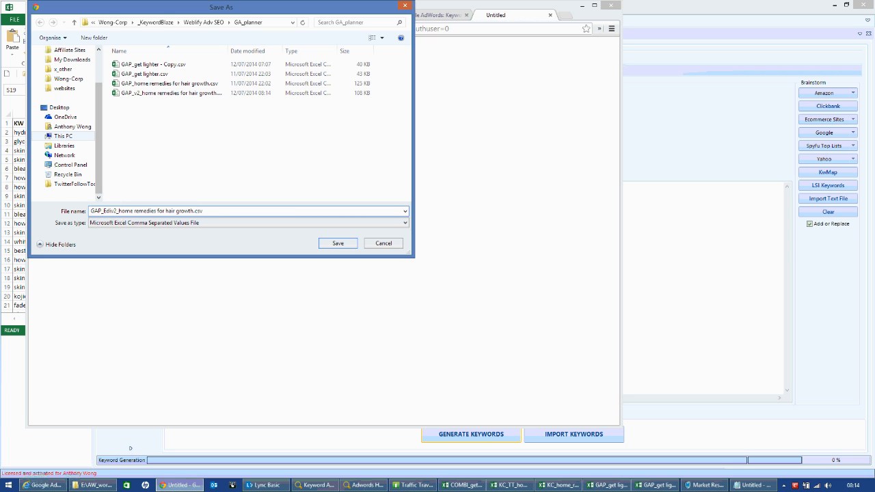
{"action": "key", "text": "BackSpace"}
{"action": "type", "text": "_"}
{"action": "key", "text": "Return"}
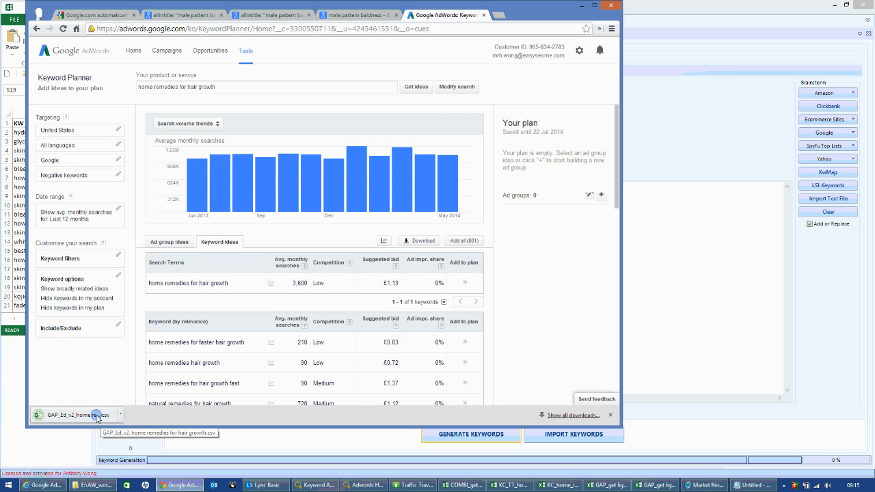
Open the downloaded GAP_Ed_v2 file in Excel and fit all column widths to their contents.
{"action": "left_click", "coordinate": [97, 418]}
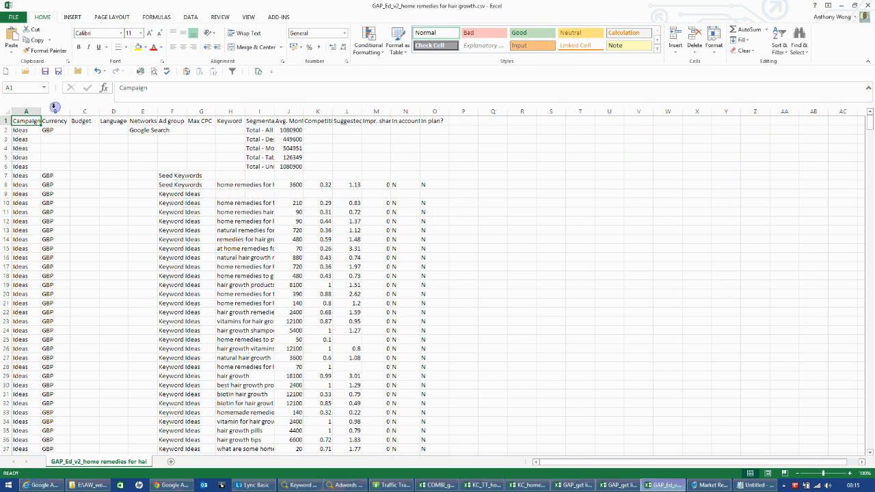
{"action": "left_click", "coordinate": [5, 112]}
{"action": "double_click", "coordinate": [41, 111]}
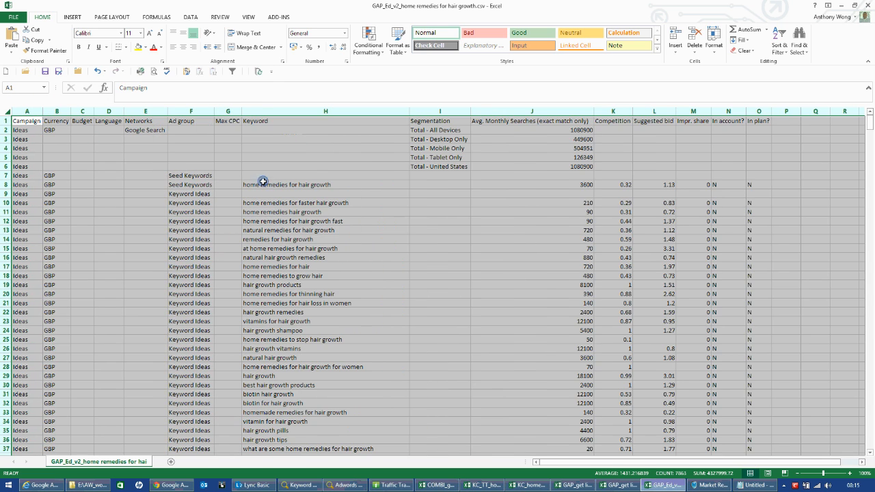
Examine the device and country totals and the keyword metrics in the AdWords Editor export, and close it without saving.
{"action": "left_click", "coordinate": [307, 194]}
{"action": "left_click", "coordinate": [581, 165]}
{"action": "left_click_drag", "start_coordinate": [582, 165], "coordinate": [20, 129]}
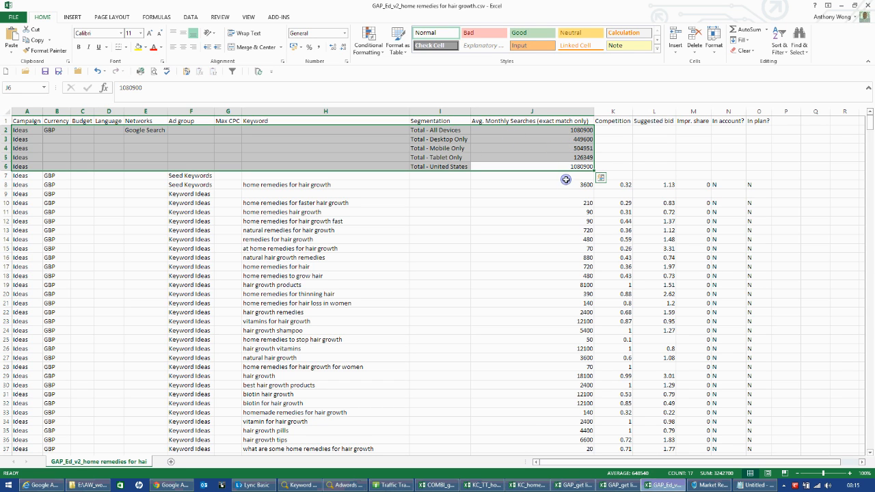
{"action": "left_click_drag", "start_coordinate": [584, 181], "coordinate": [757, 373]}
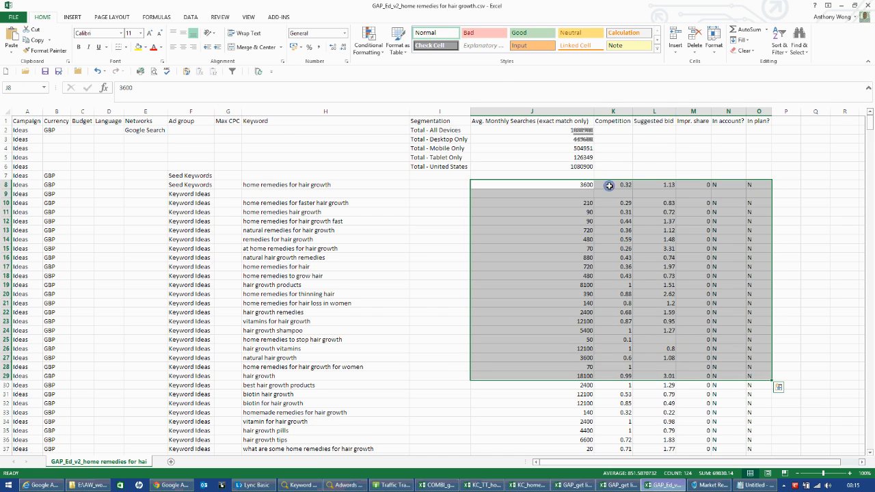
{"action": "left_click", "coordinate": [869, 5]}
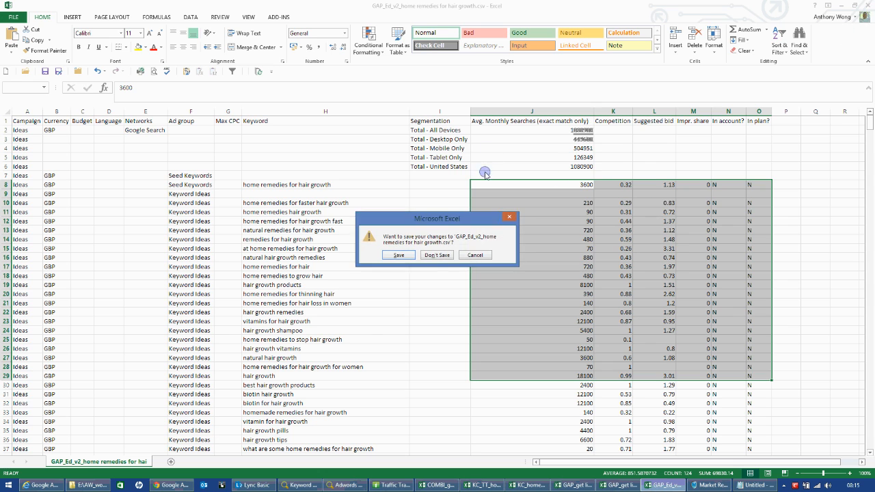
{"action": "left_click", "coordinate": [435, 256]}
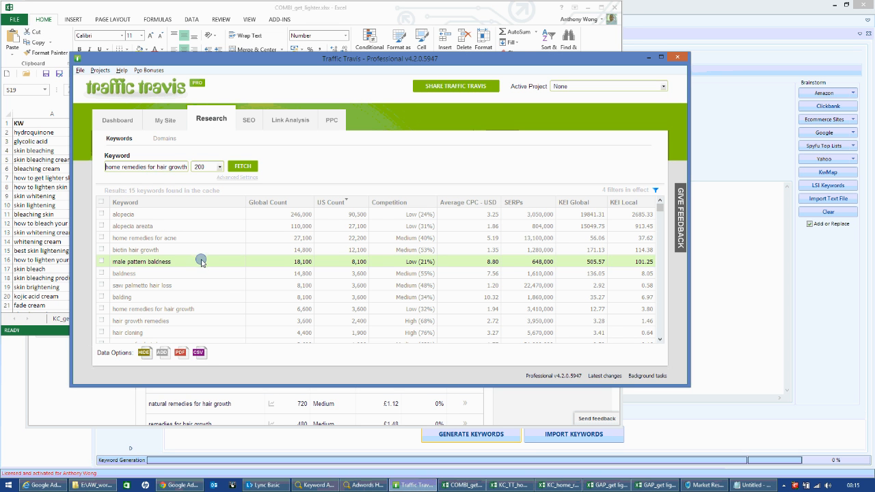
View the CSV export dialog for the home remedies for hair growth results in Traffic Travis and cancel it without saving.
{"action": "left_click", "coordinate": [199, 353]}
{"action": "left_click_drag", "start_coordinate": [112, 169], "coordinate": [229, 168]}
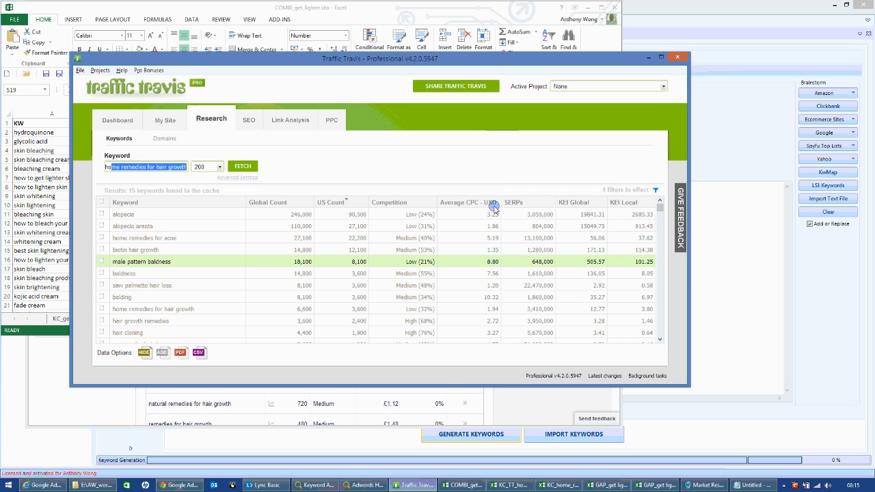
{"action": "left_click", "coordinate": [201, 353]}
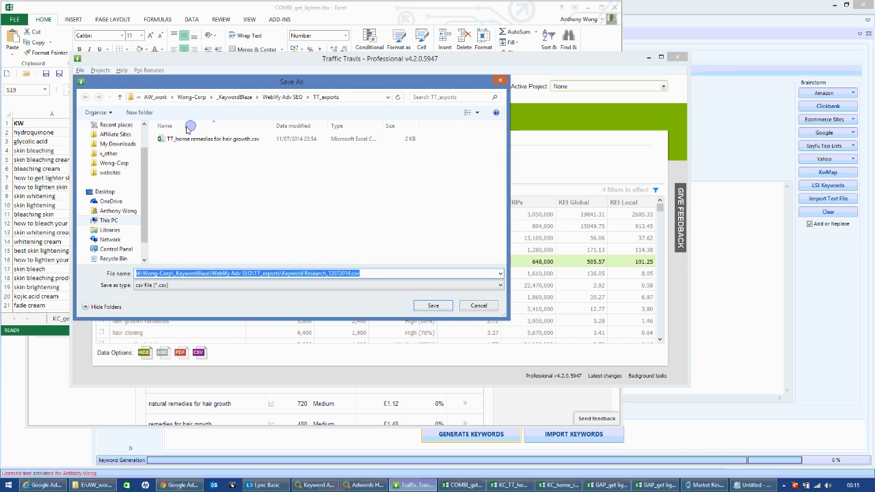
{"action": "left_click", "coordinate": [490, 307]}
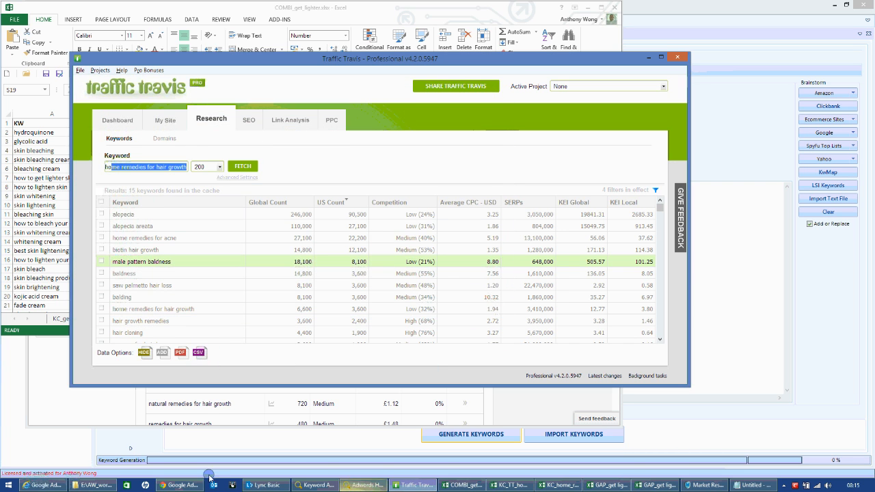
Open TT_home remedies for hair growth.csv from the TT_exports folder in Excel and fit all column widths to their contents.
{"action": "left_click", "coordinate": [101, 486]}
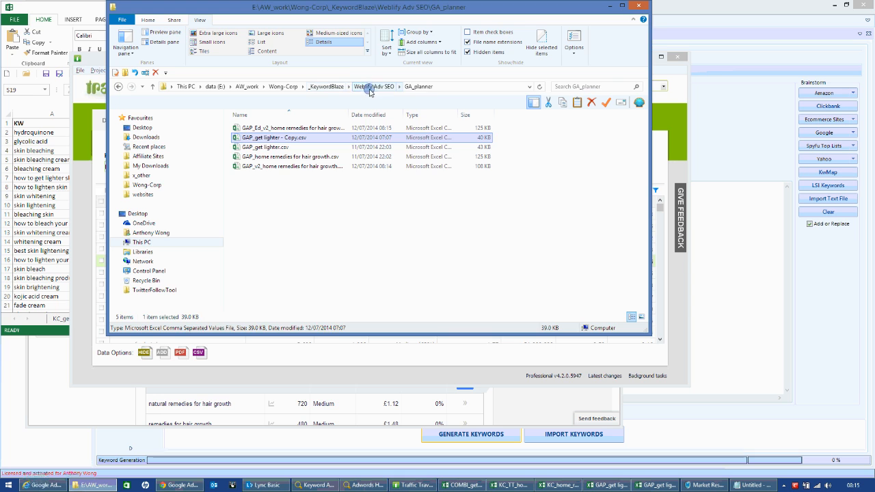
{"action": "double_click", "coordinate": [252, 156]}
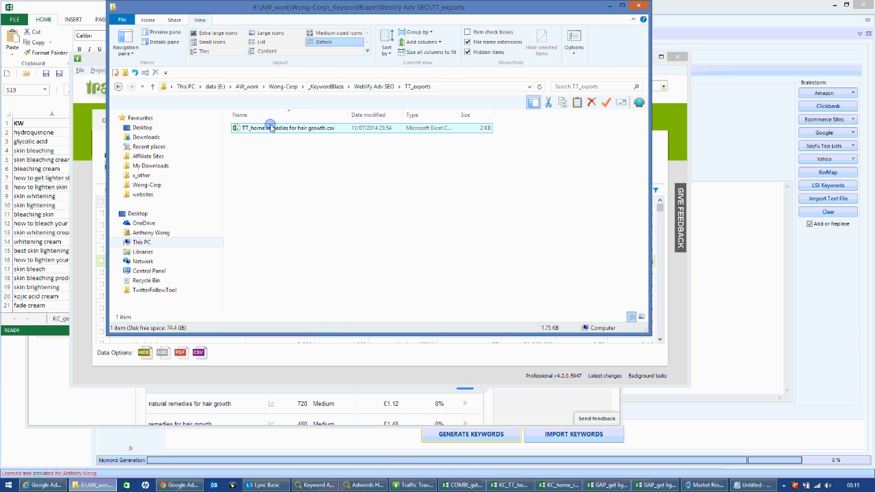
{"action": "left_click", "coordinate": [271, 128]}
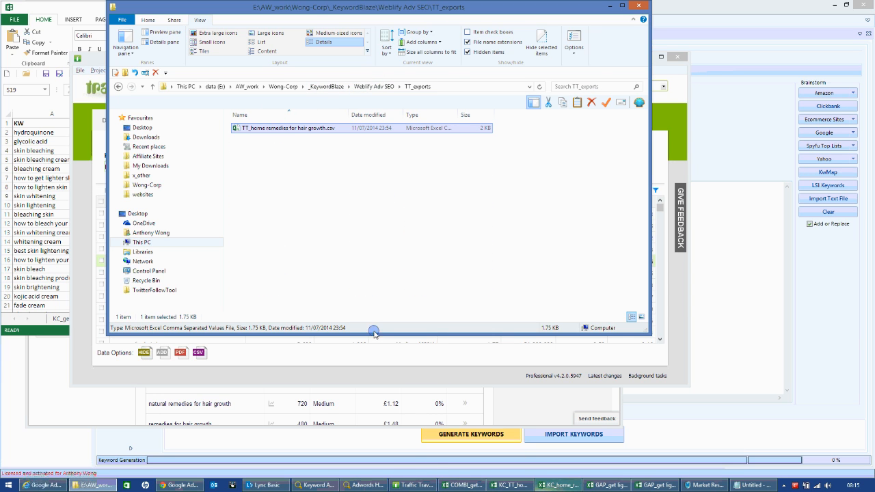
{"action": "double_click", "coordinate": [266, 128]}
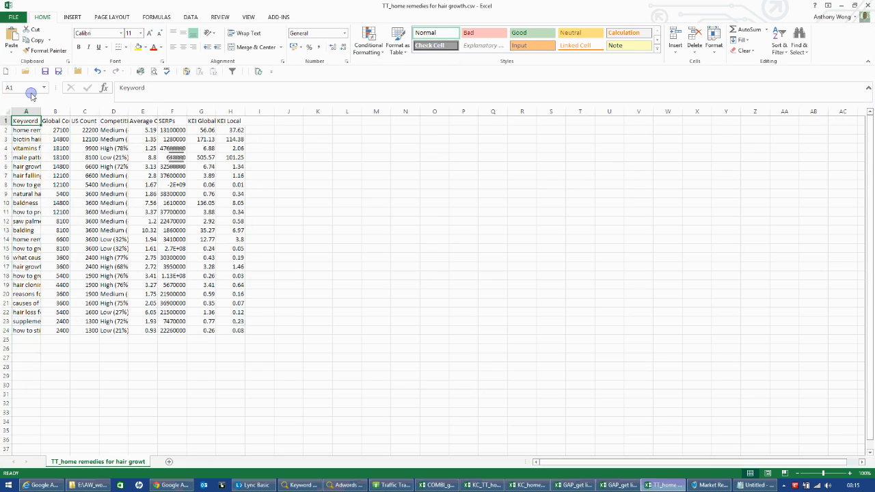
{"action": "left_click", "coordinate": [6, 110]}
{"action": "double_click", "coordinate": [41, 113]}
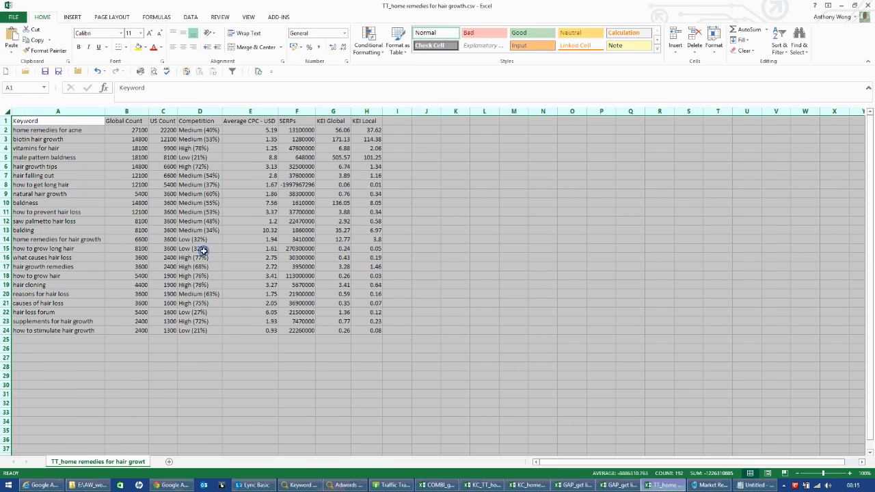
Examine the global and US counts, competition, CPC, SERPs and KEI columns in the Traffic Travis export, and close it without saving.
{"action": "left_click", "coordinate": [171, 367]}
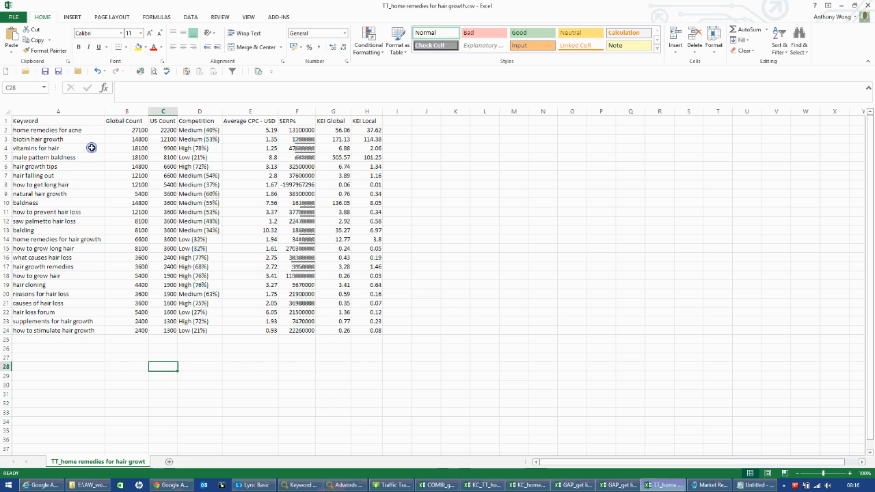
{"action": "left_click_drag", "start_coordinate": [128, 130], "coordinate": [136, 330]}
{"action": "left_click_drag", "start_coordinate": [170, 129], "coordinate": [174, 332]}
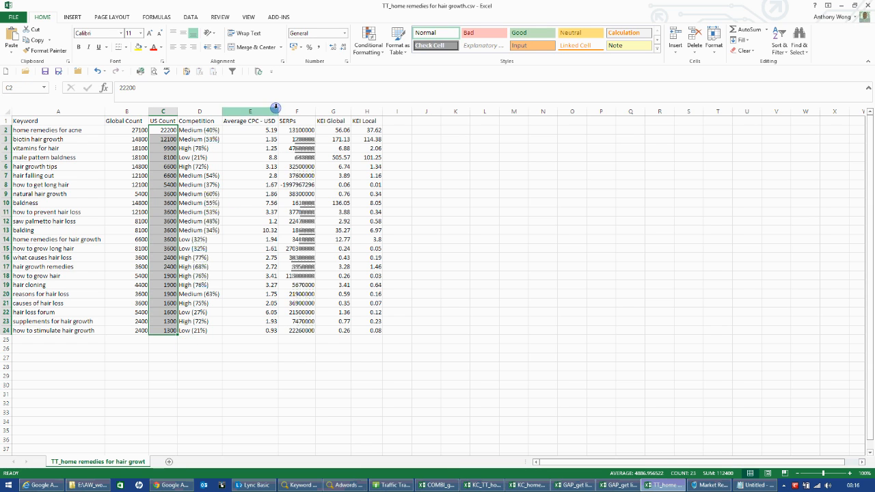
{"action": "left_click", "coordinate": [208, 129]}
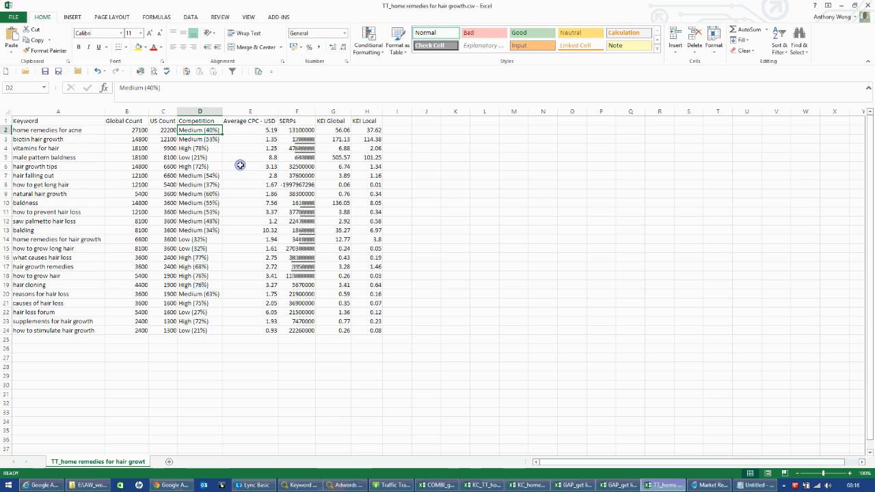
{"action": "key", "text": "Right"}
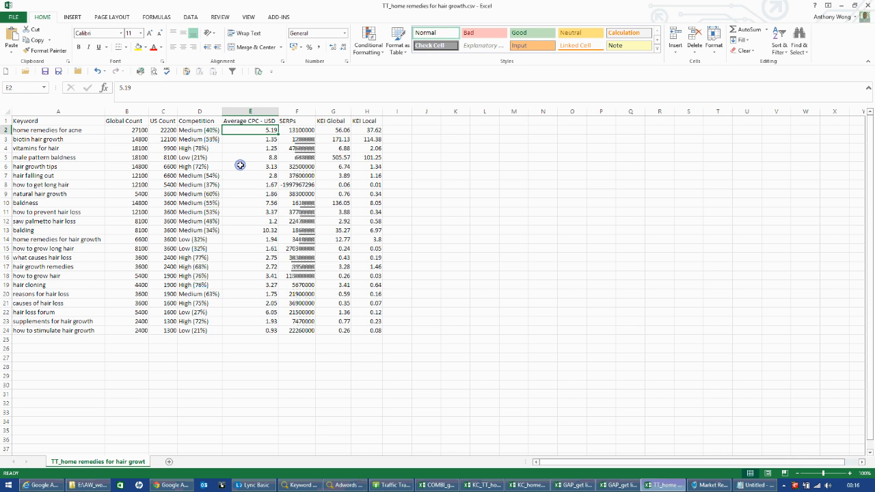
{"action": "key", "text": "Right"}
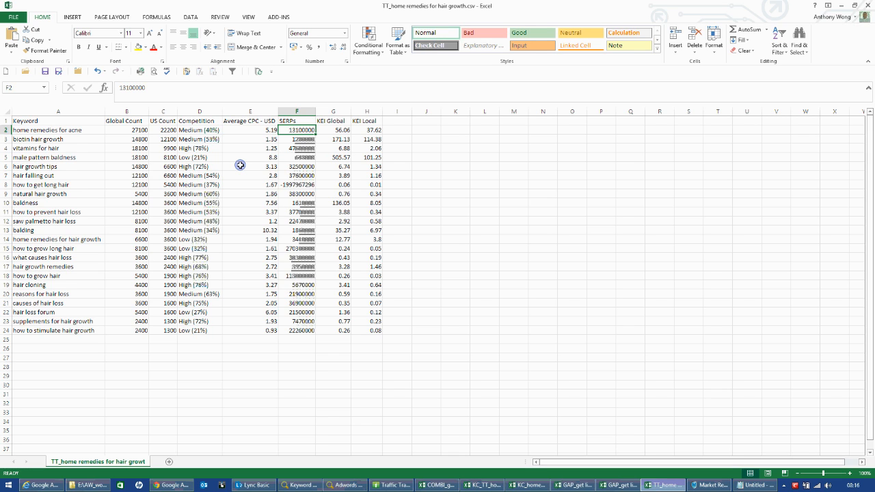
{"action": "key", "text": "Right"}
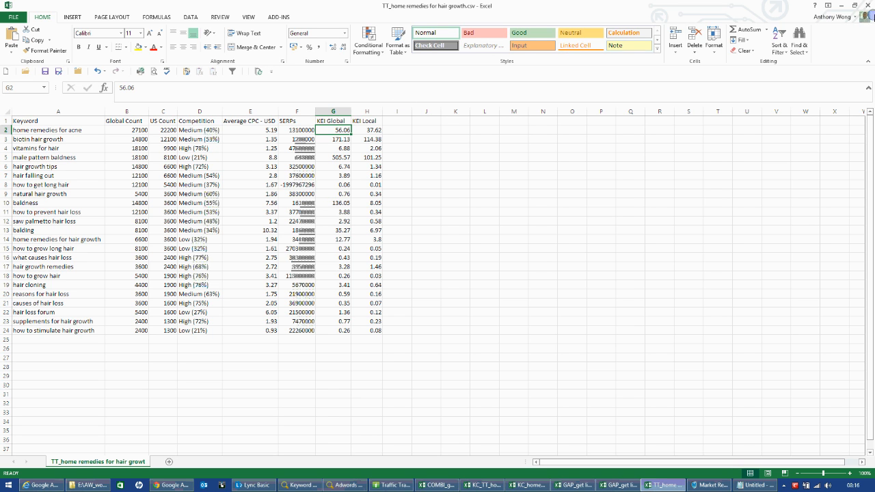
{"action": "left_click", "coordinate": [868, 6]}
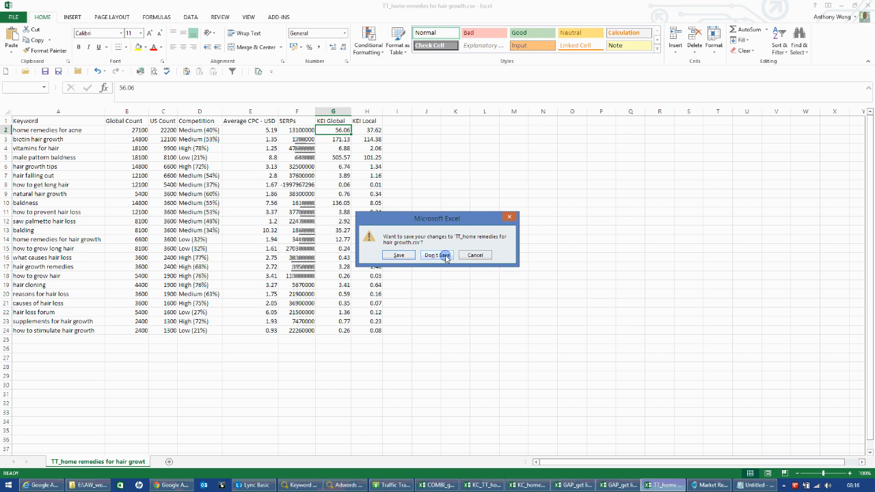
{"action": "left_click", "coordinate": [438, 254]}
Switch to Market Research Hero Pro and start a keyword import with home remedies for hair growth as the root keyword.
{"action": "left_click", "coordinate": [697, 488]}
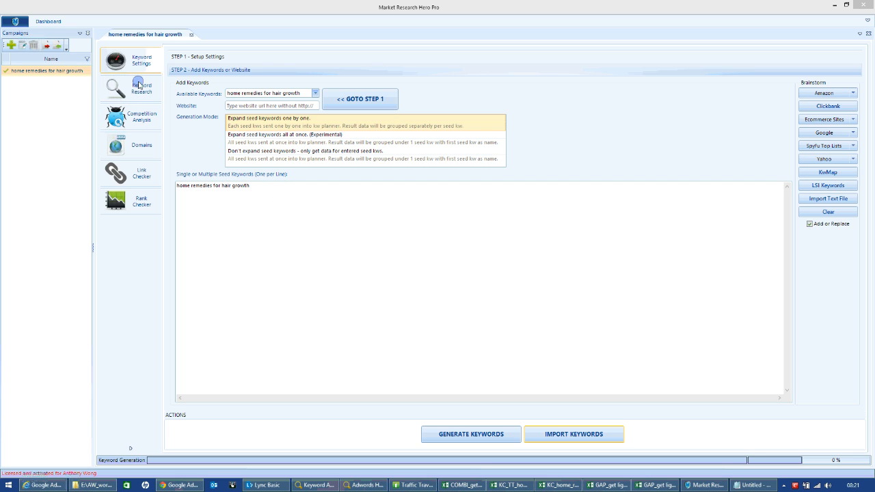
{"action": "left_click", "coordinate": [566, 436]}
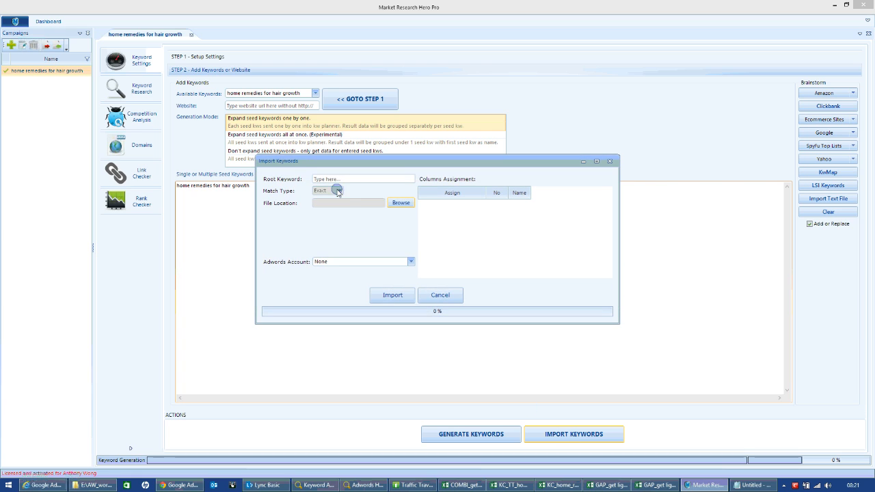
{"action": "left_click", "coordinate": [335, 180]}
{"action": "right_click", "coordinate": [337, 179]}
{"action": "left_click", "coordinate": [358, 219]}
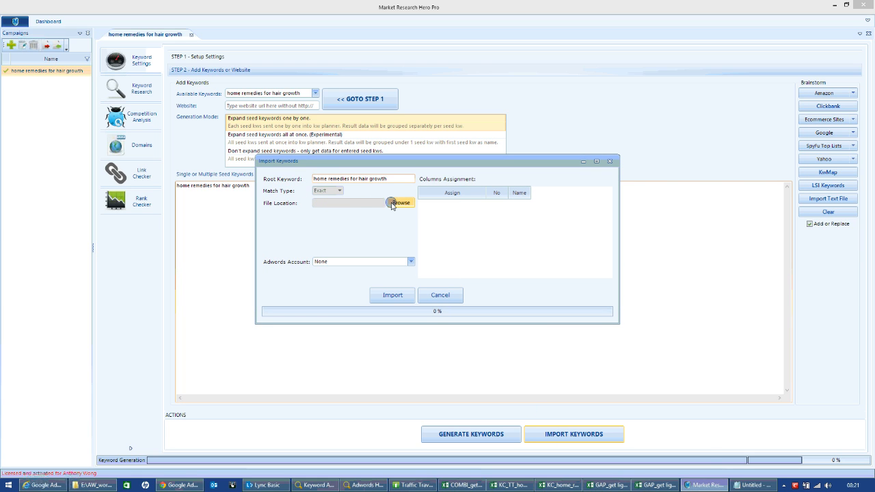
Choose TT_home remedies for hair growth.csv from the TT_exports folder as the file to import.
{"action": "left_click", "coordinate": [401, 203]}
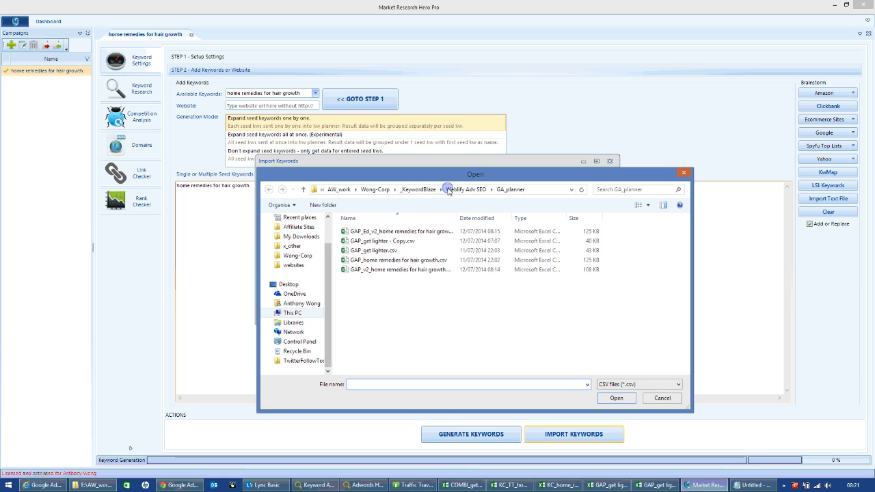
{"action": "left_click", "coordinate": [468, 190]}
{"action": "double_click", "coordinate": [363, 260]}
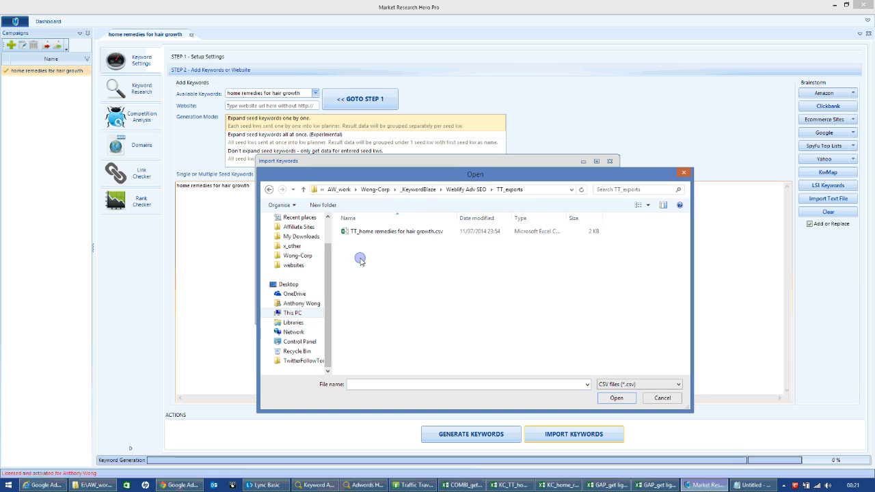
{"action": "double_click", "coordinate": [359, 231]}
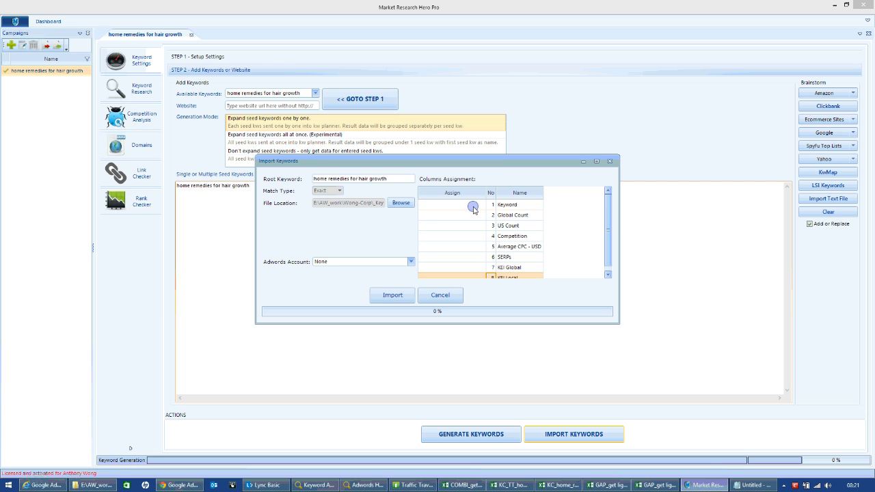
Assign the Keyword column to Keyword, Global Count to Global Search and US Count to Local Search.
{"action": "left_click", "coordinate": [473, 207]}
{"action": "left_click", "coordinate": [476, 205]}
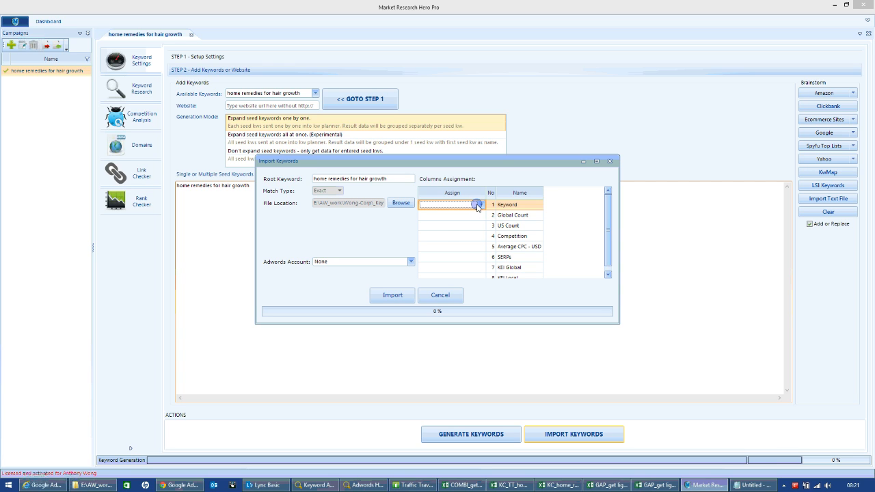
{"action": "left_click", "coordinate": [480, 205]}
{"action": "left_click", "coordinate": [426, 224]}
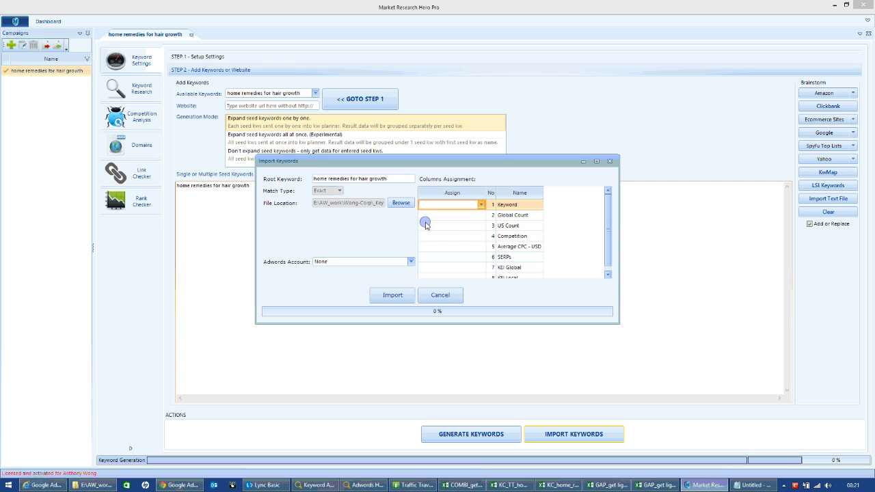
{"action": "left_click", "coordinate": [473, 215]}
{"action": "left_click", "coordinate": [481, 215]}
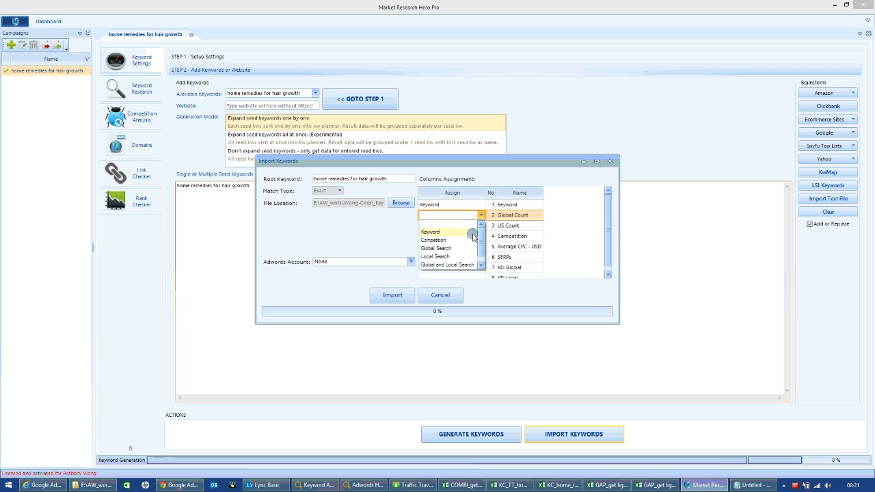
{"action": "left_click", "coordinate": [443, 250]}
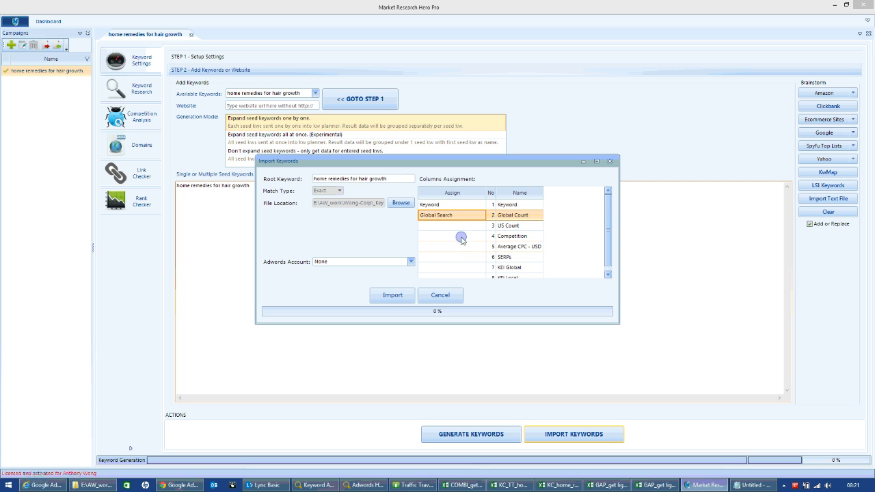
{"action": "left_click", "coordinate": [472, 226]}
{"action": "left_click", "coordinate": [481, 226]}
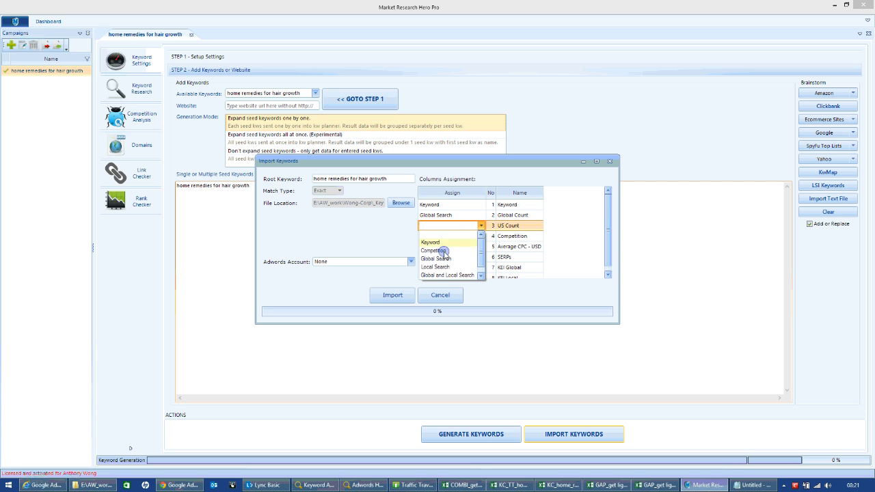
{"action": "left_click", "coordinate": [441, 267]}
Assign the Competition column to Competition and the Average CPC - USD column to CPC.
{"action": "left_click", "coordinate": [477, 236]}
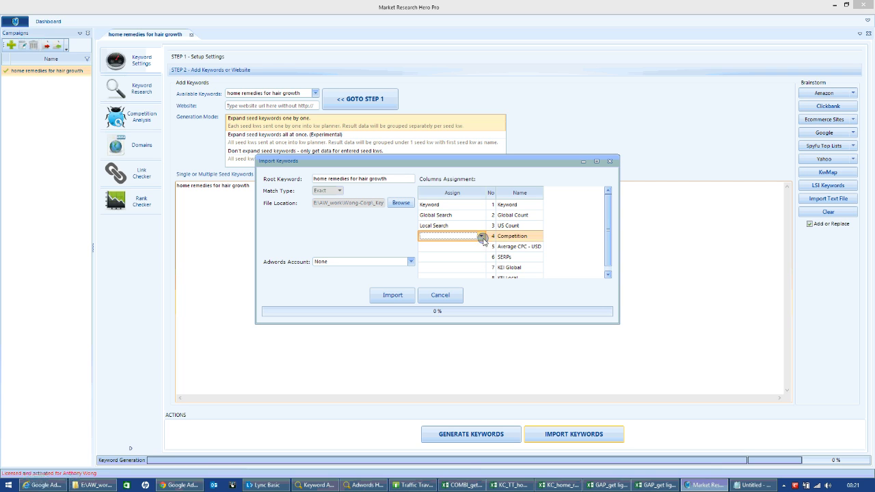
{"action": "left_click", "coordinate": [481, 236]}
{"action": "left_click", "coordinate": [441, 262]}
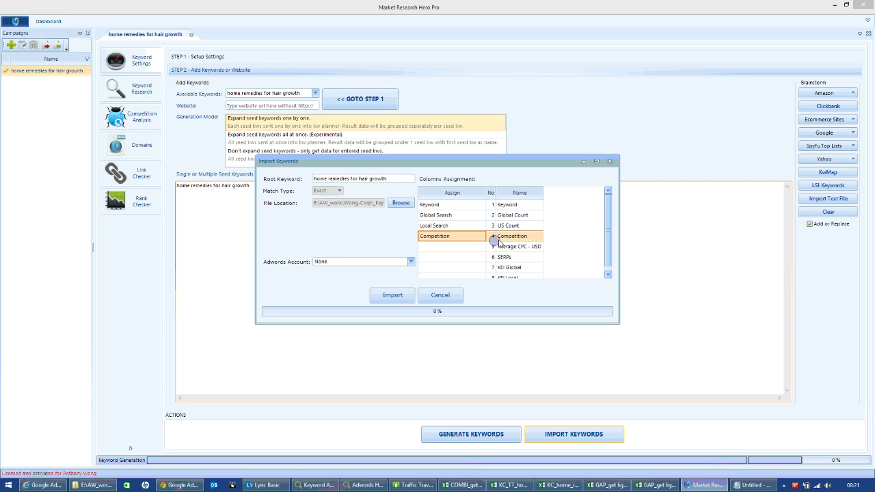
{"action": "left_click", "coordinate": [463, 248]}
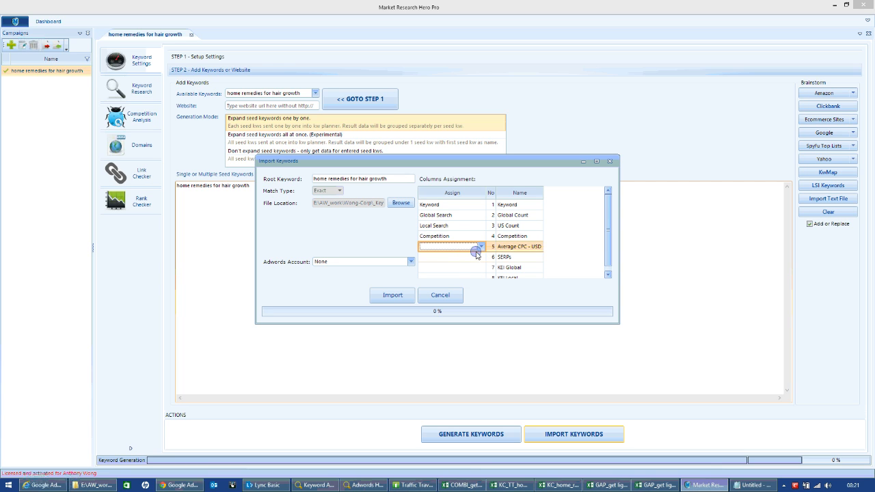
{"action": "left_click", "coordinate": [481, 246]}
{"action": "left_click_drag", "start_coordinate": [482, 269], "coordinate": [483, 277]}
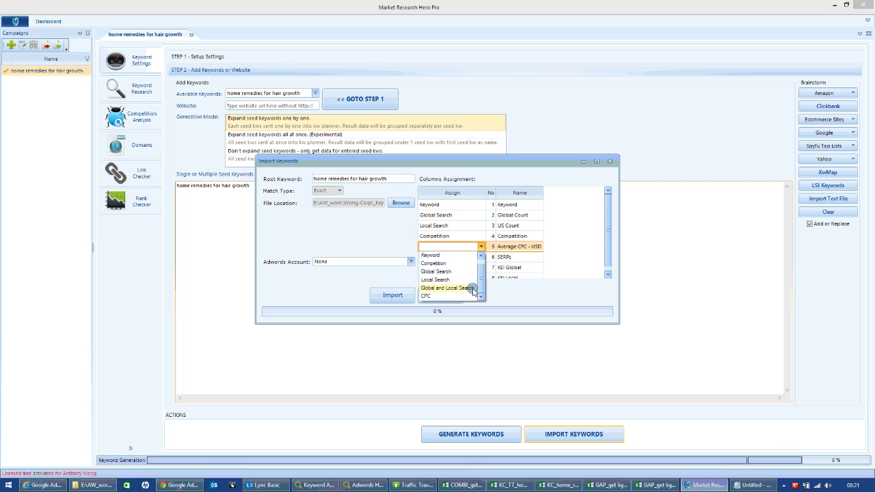
{"action": "left_click", "coordinate": [438, 296]}
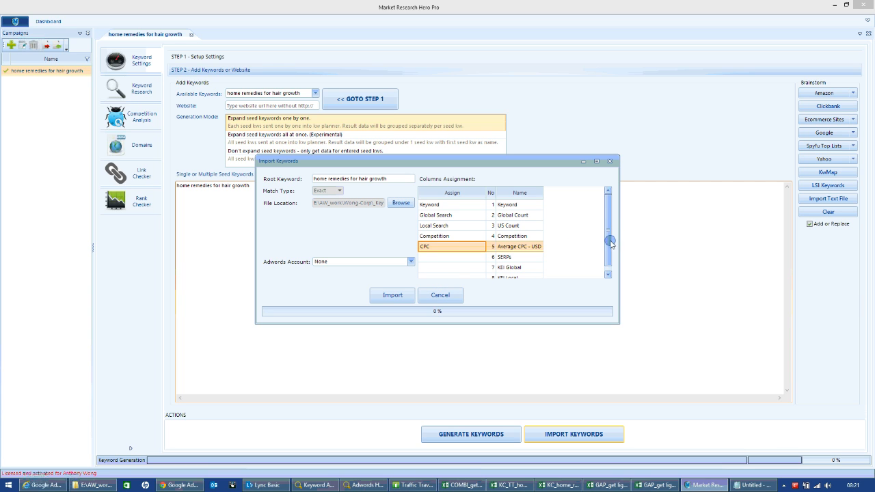
{"action": "left_click_drag", "start_coordinate": [609, 238], "coordinate": [608, 244]}
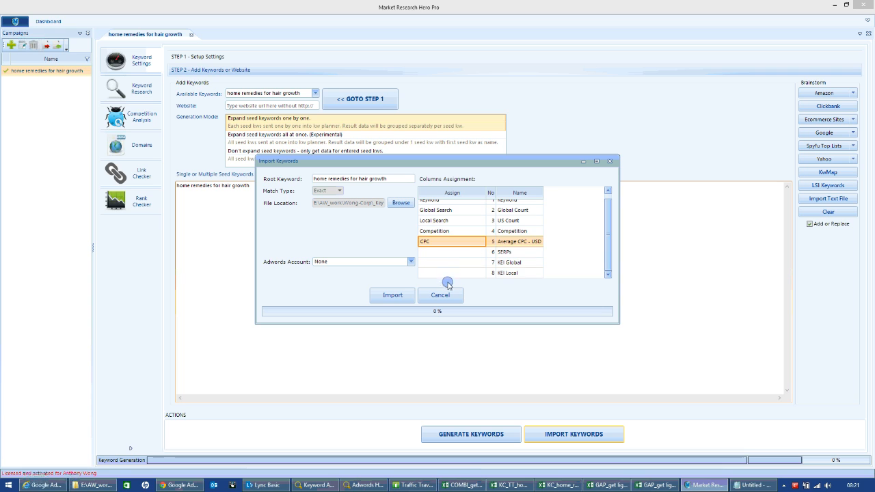
{"action": "left_click", "coordinate": [468, 252]}
{"action": "left_click", "coordinate": [468, 252]}
{"action": "left_click", "coordinate": [482, 252]}
{"action": "left_click", "coordinate": [480, 261]}
{"action": "left_click", "coordinate": [504, 275]}
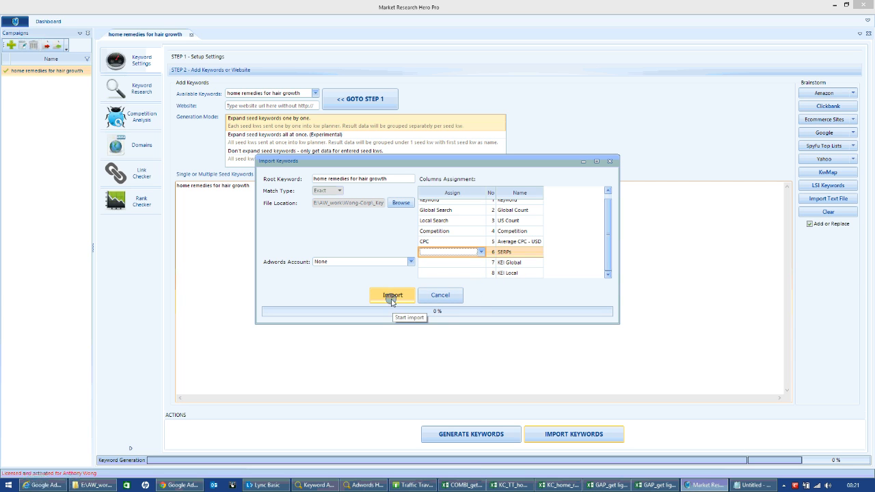
Set the AdWords account for the import and import the keywords, agreeing to replace the existing keyword data.
{"action": "left_click", "coordinate": [356, 261]}
{"action": "left_click", "coordinate": [325, 275]}
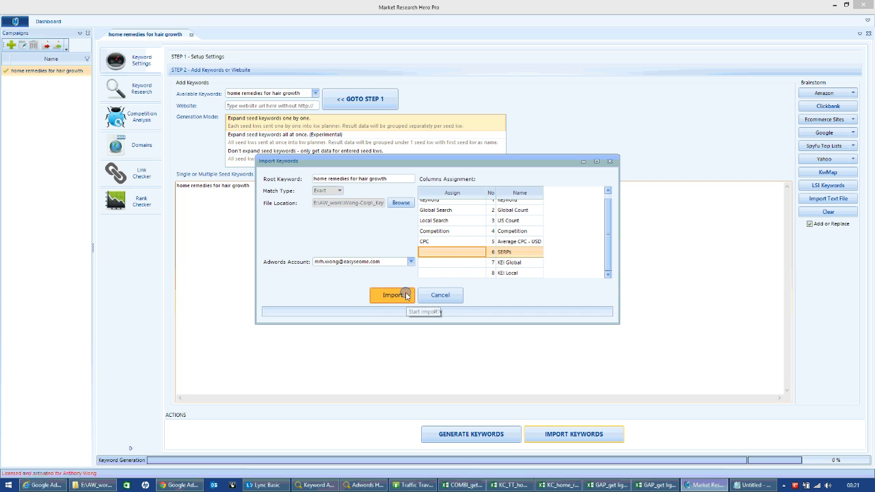
{"action": "left_click", "coordinate": [406, 295]}
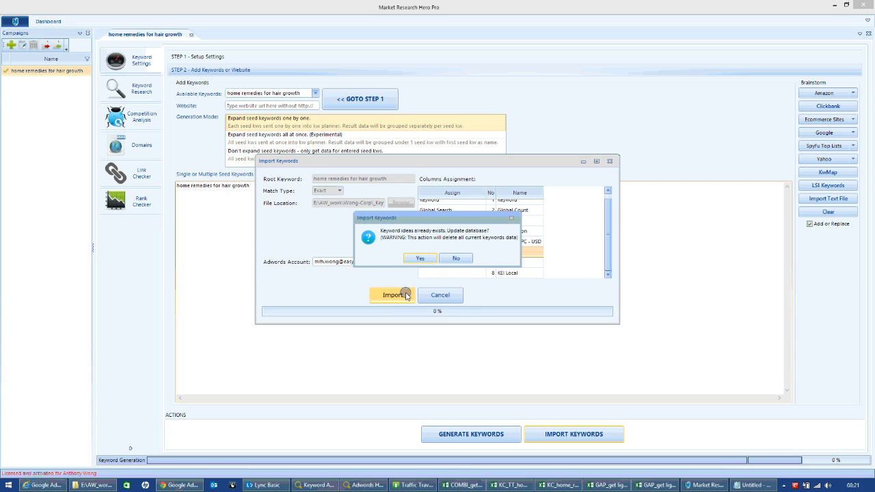
{"action": "left_click", "coordinate": [420, 259]}
{"action": "left_click", "coordinate": [432, 258]}
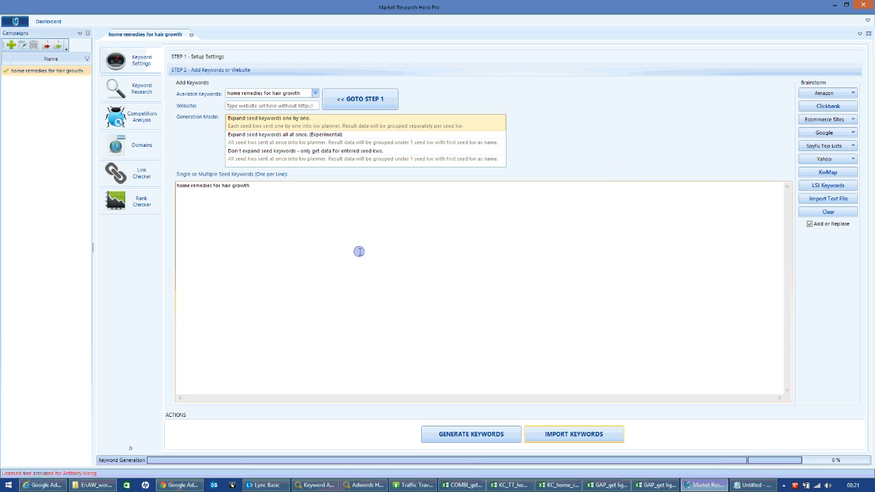
Select all imported keywords in Keyword Research and run the keyword analysis with the Basic preset.
{"action": "left_click", "coordinate": [128, 92]}
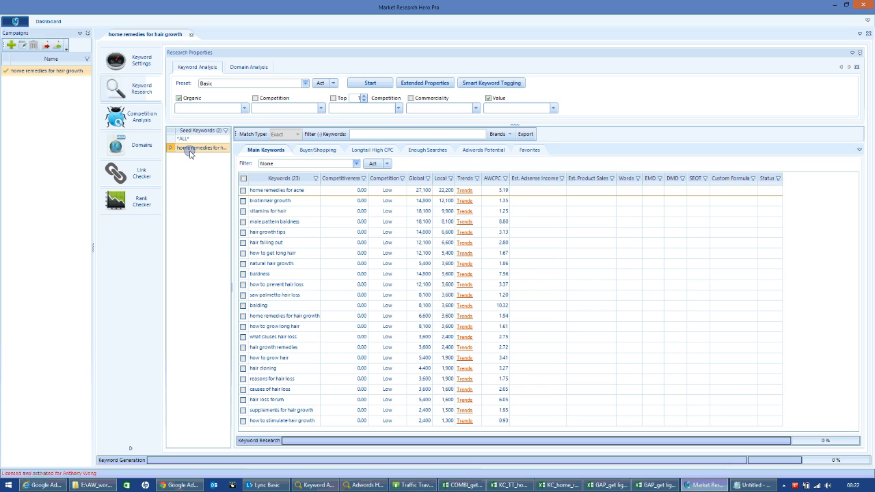
{"action": "left_click", "coordinate": [358, 84]}
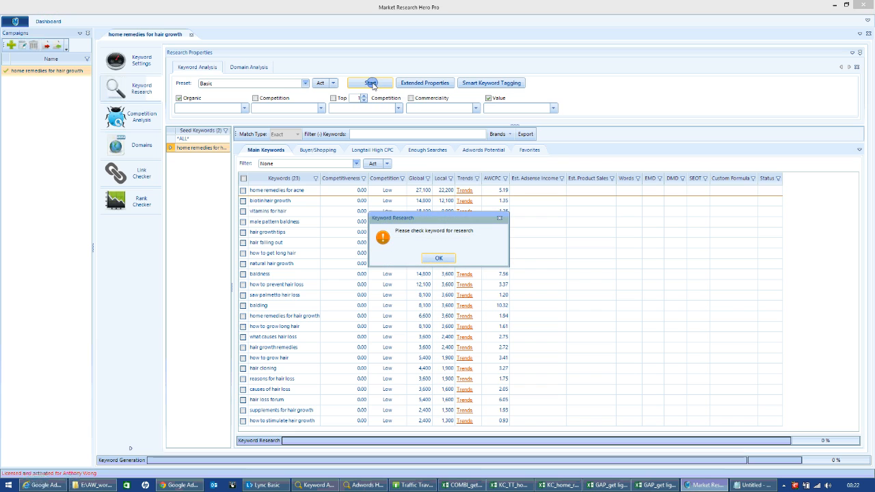
{"action": "left_click", "coordinate": [438, 256]}
{"action": "left_click", "coordinate": [243, 178]}
{"action": "left_click", "coordinate": [369, 83]}
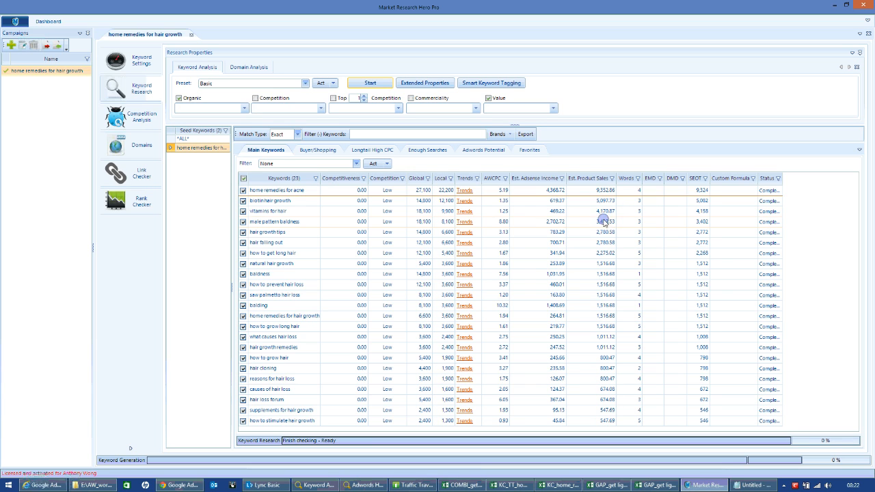
Enter "home remedies for hair growth" as the keyword in Competition Analysis, keeping Google set to United States.
{"action": "mouse_move", "coordinate": [551, 179]}
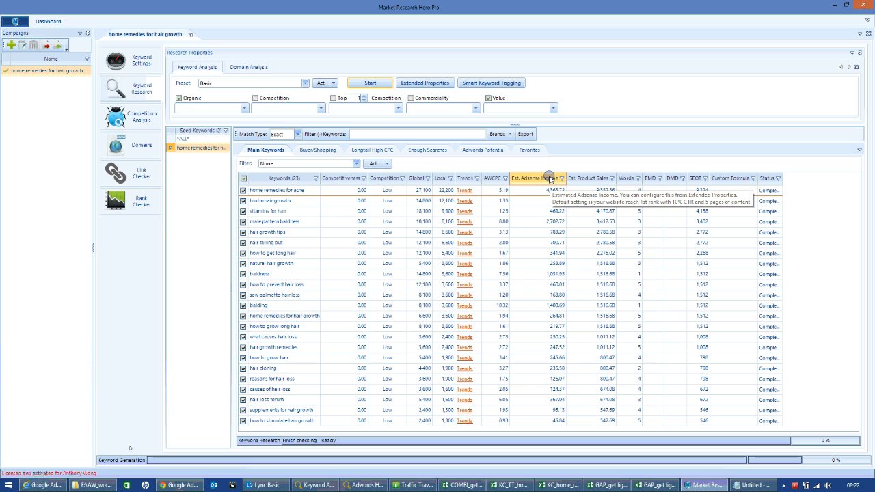
{"action": "mouse_move", "coordinate": [591, 178]}
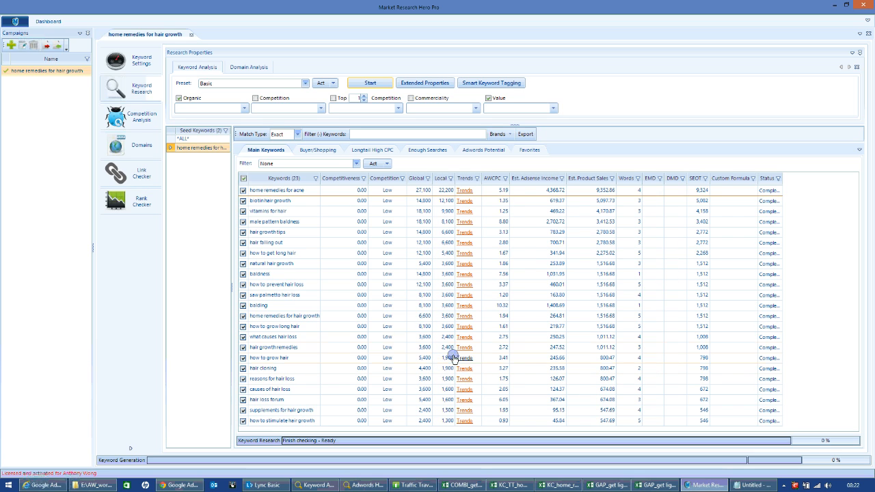
{"action": "left_click", "coordinate": [141, 122]}
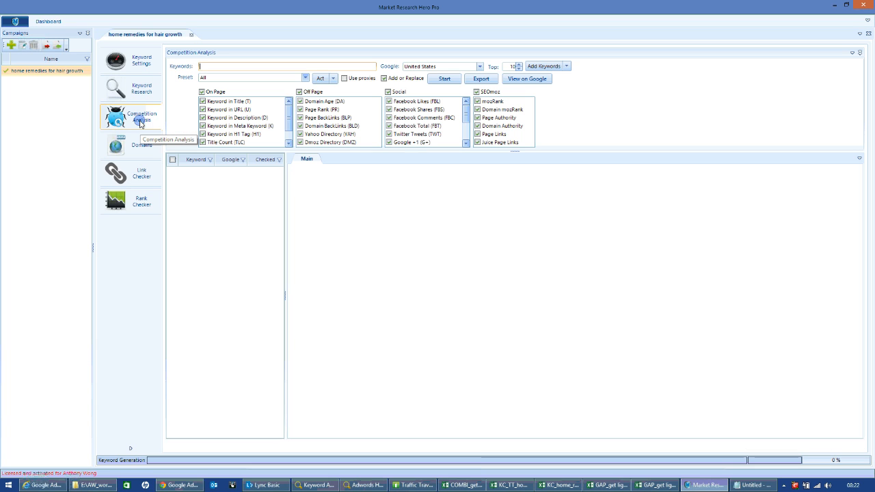
{"action": "right_click", "coordinate": [202, 66]}
{"action": "left_click", "coordinate": [230, 110]}
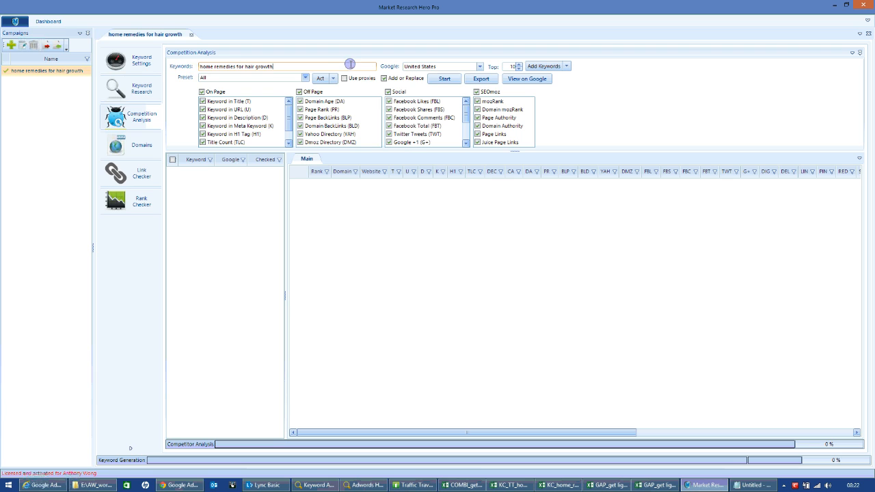
{"action": "left_click", "coordinate": [480, 66]}
{"action": "left_click", "coordinate": [480, 66]}
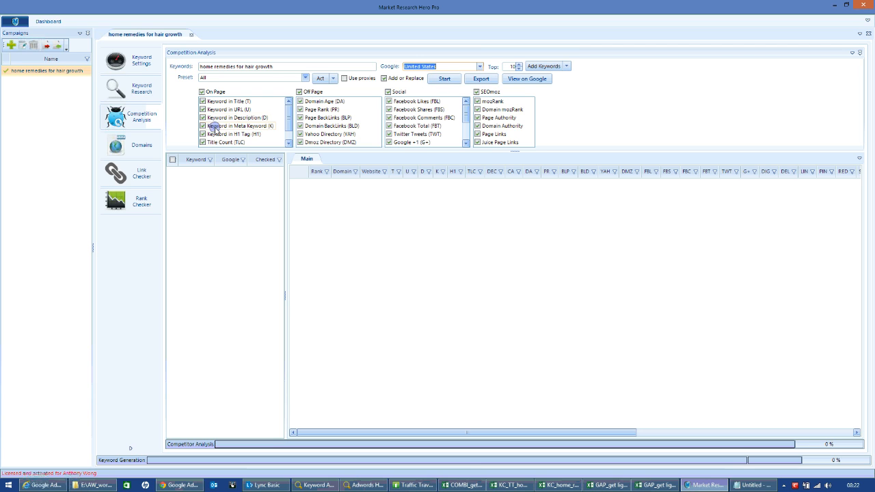
Add the entered keyword to the Competition Analysis keyword list, replacing the current list.
{"action": "left_click", "coordinate": [444, 79]}
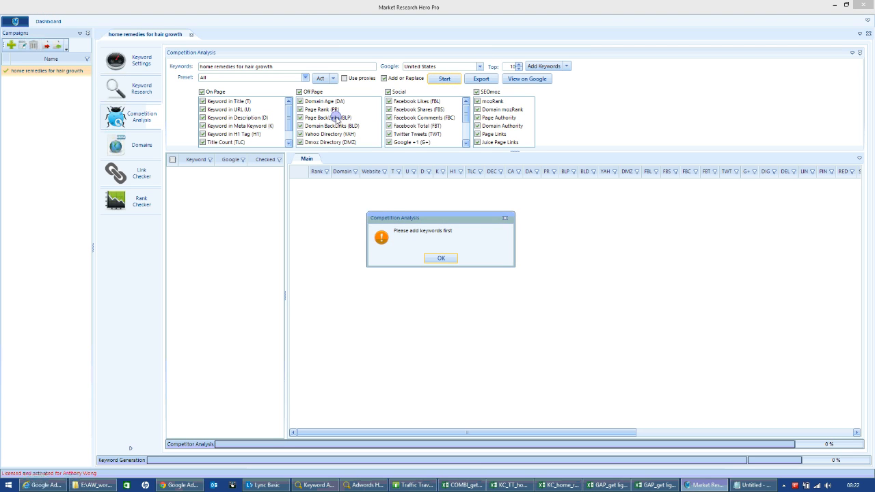
{"action": "left_click", "coordinate": [441, 257]}
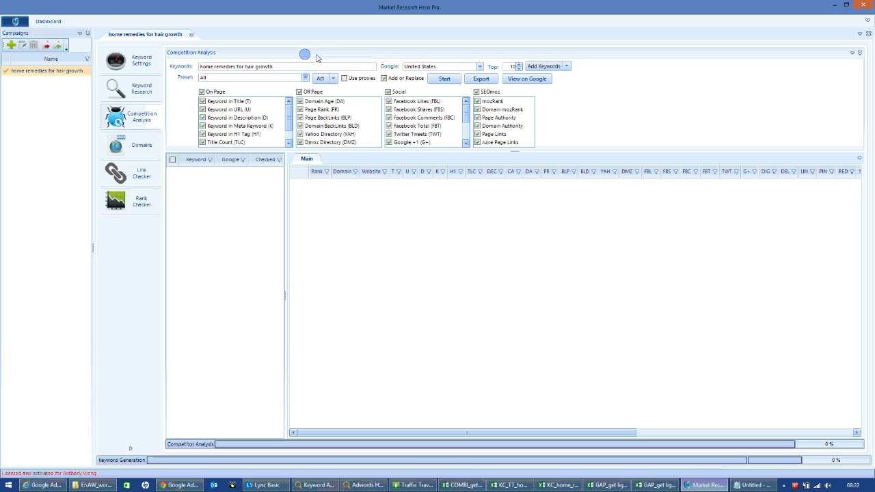
{"action": "left_click", "coordinate": [552, 66]}
{"action": "left_click", "coordinate": [558, 88]}
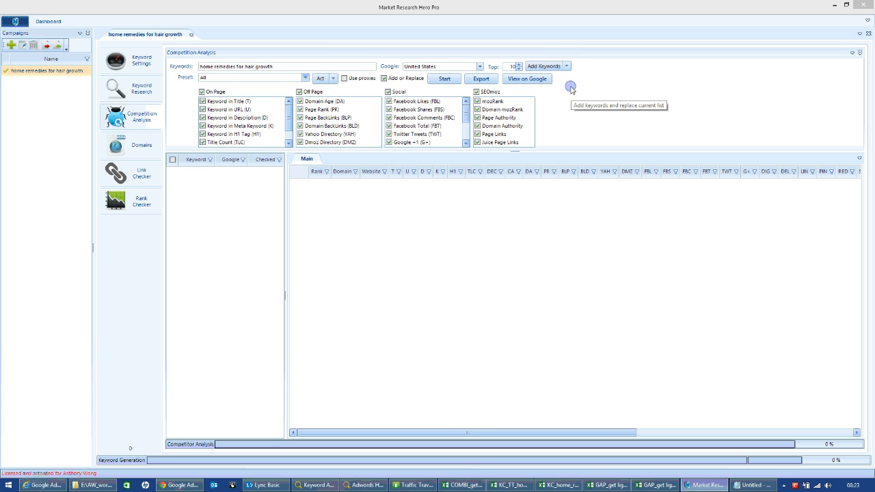
{"action": "left_click", "coordinate": [416, 260]}
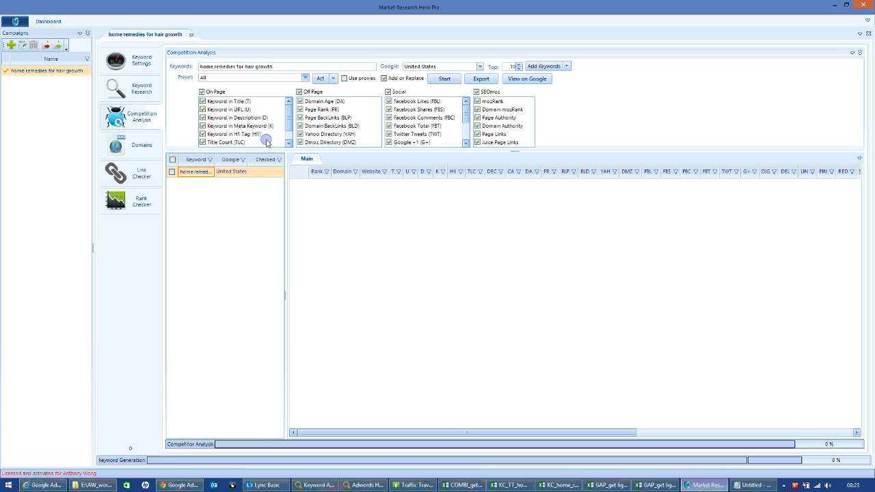
Select the home remedies for hair growth keyword and run the competition analysis with the All preset for the top 10 results.
{"action": "left_click", "coordinate": [445, 79]}
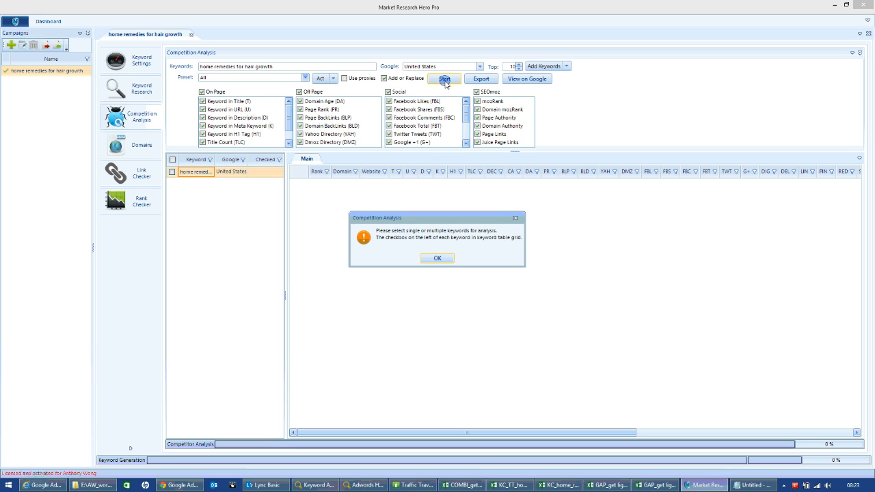
{"action": "left_click", "coordinate": [438, 257]}
{"action": "left_click", "coordinate": [172, 171]}
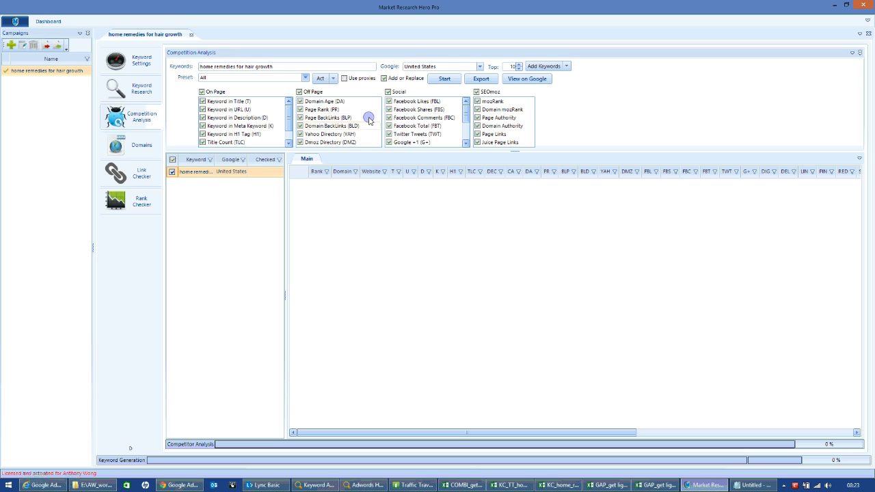
{"action": "left_click", "coordinate": [444, 79]}
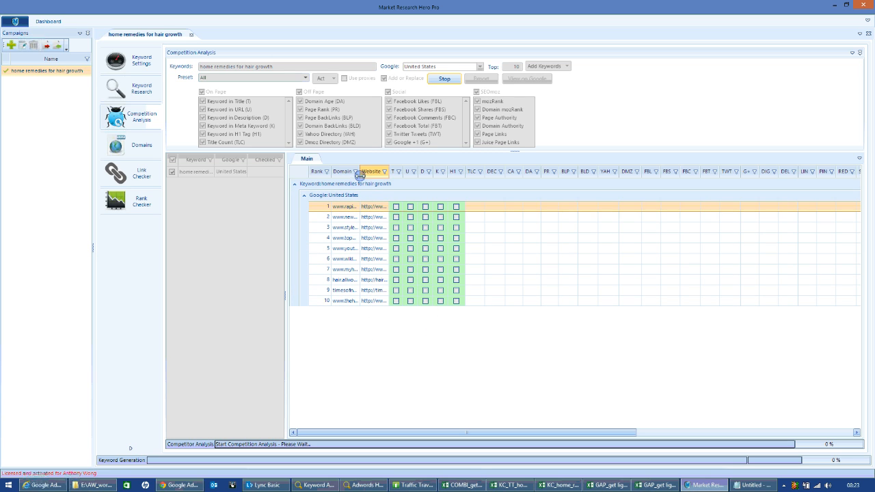
Widen the Domain and Website columns to show full addresses and review the ranked sites' on-page, domain backlink and social metrics.
{"action": "left_click_drag", "start_coordinate": [361, 171], "coordinate": [413, 171]}
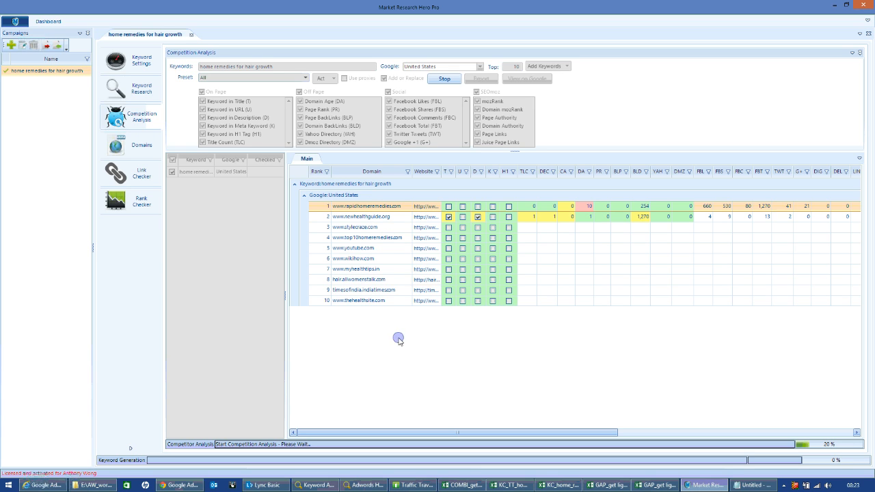
{"action": "left_click_drag", "start_coordinate": [441, 172], "coordinate": [479, 172]}
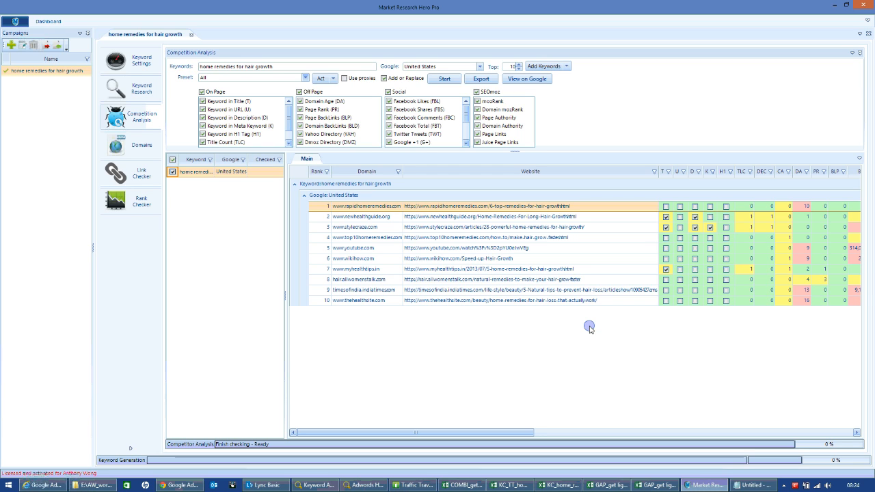
{"action": "left_click_drag", "start_coordinate": [520, 432], "coordinate": [637, 451]}
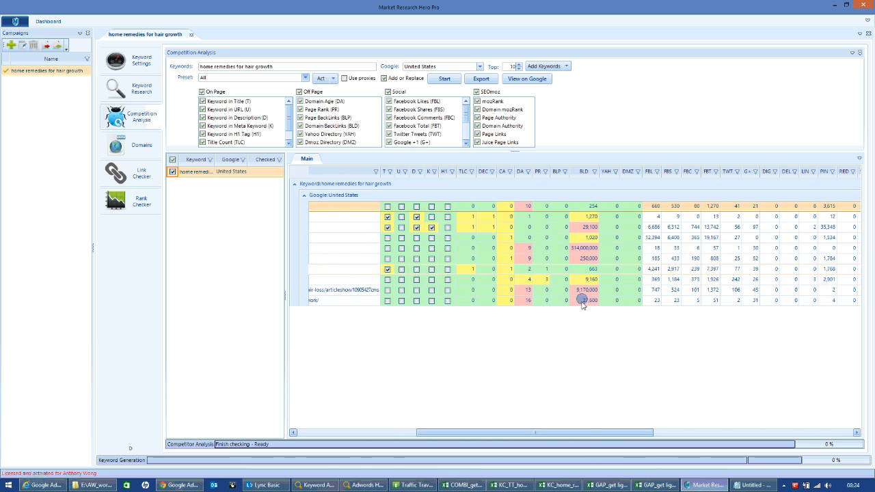
{"action": "left_click_drag", "start_coordinate": [585, 438], "coordinate": [462, 438]}
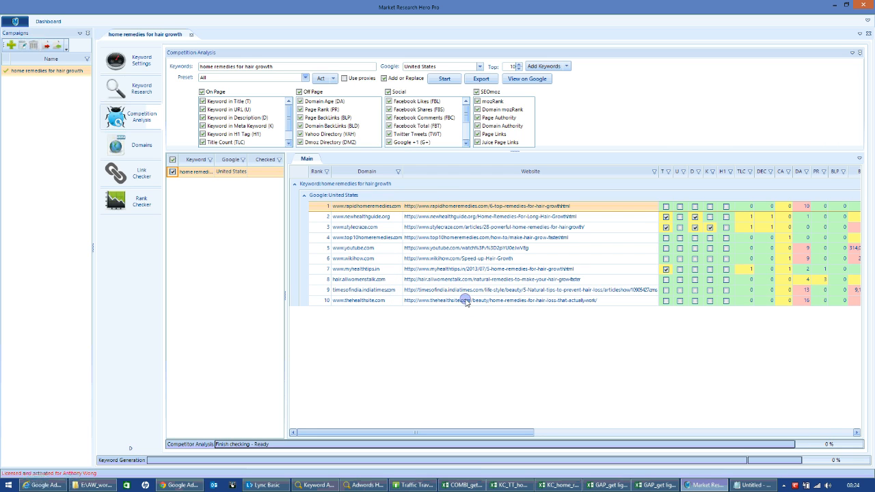
{"action": "left_click_drag", "start_coordinate": [529, 432], "coordinate": [662, 432]}
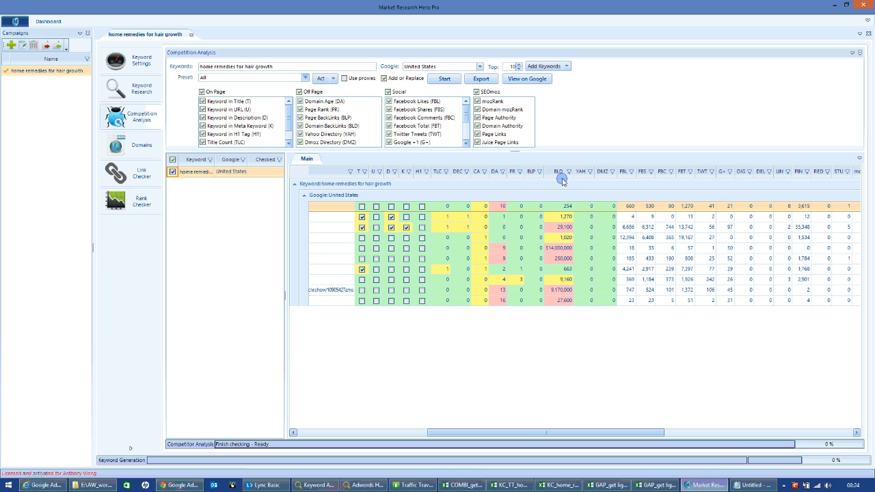